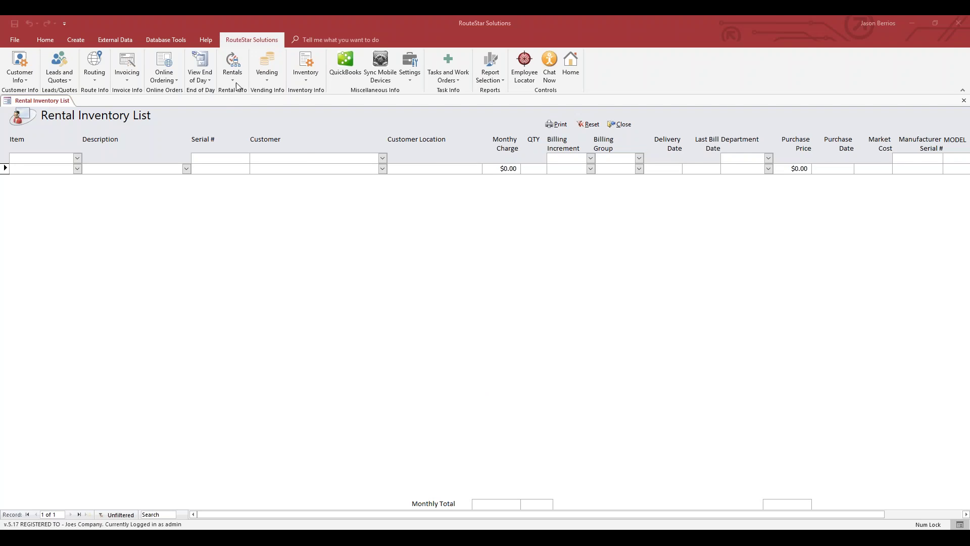
# In the list of currently rented items, add item 1000-MC with description Water Cooler and serial number 12345
pyautogui.click(235, 79)
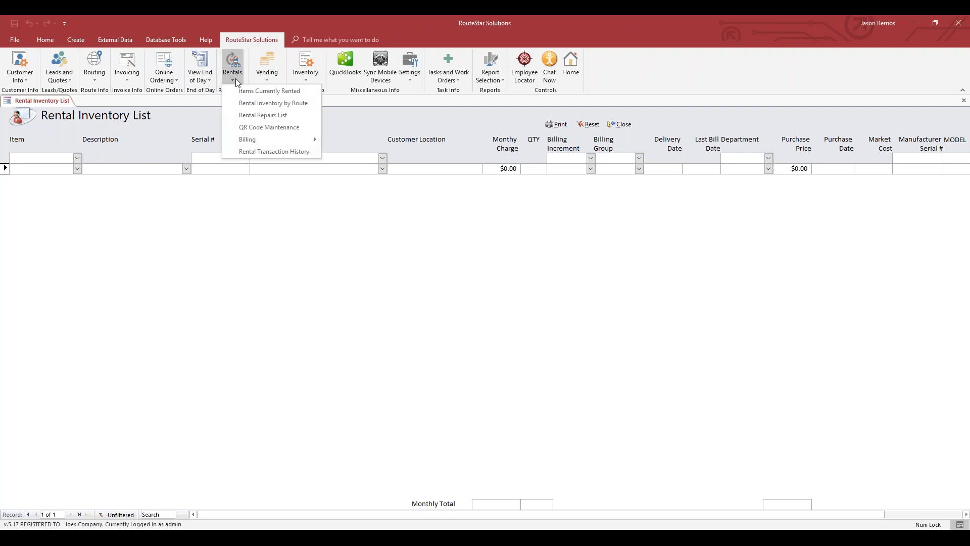
pyautogui.click(284, 92)
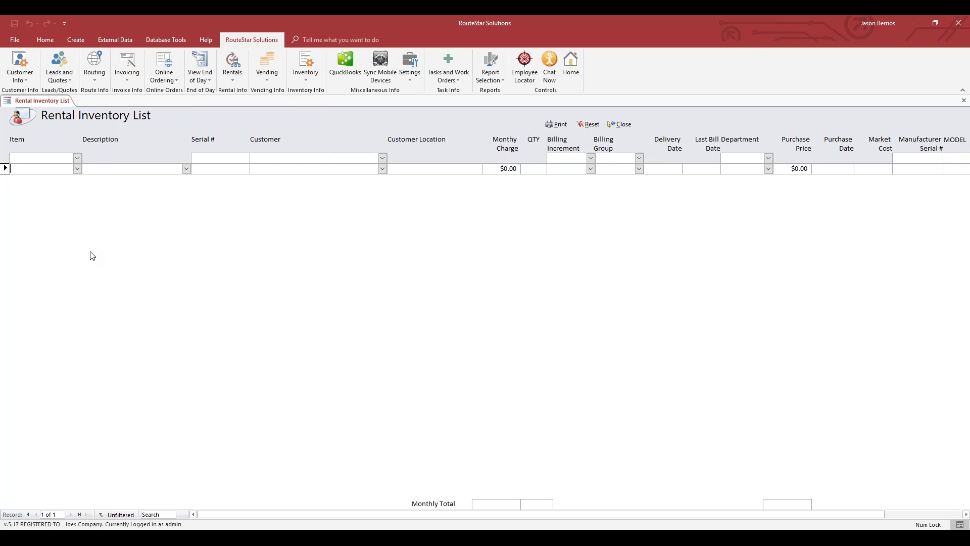
pyautogui.click(78, 169)
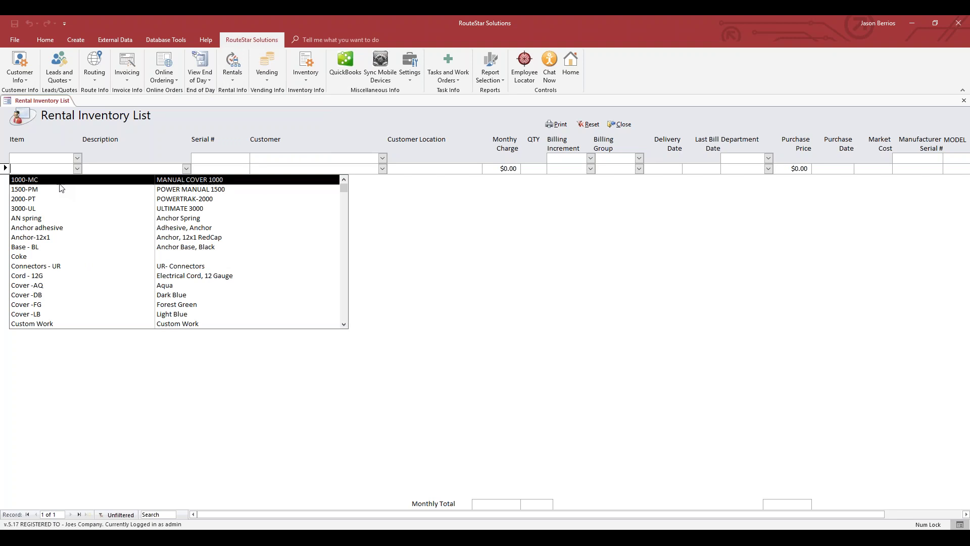
pyautogui.click(59, 182)
pyautogui.press('Tab')
pyautogui.write('Water Cooler')
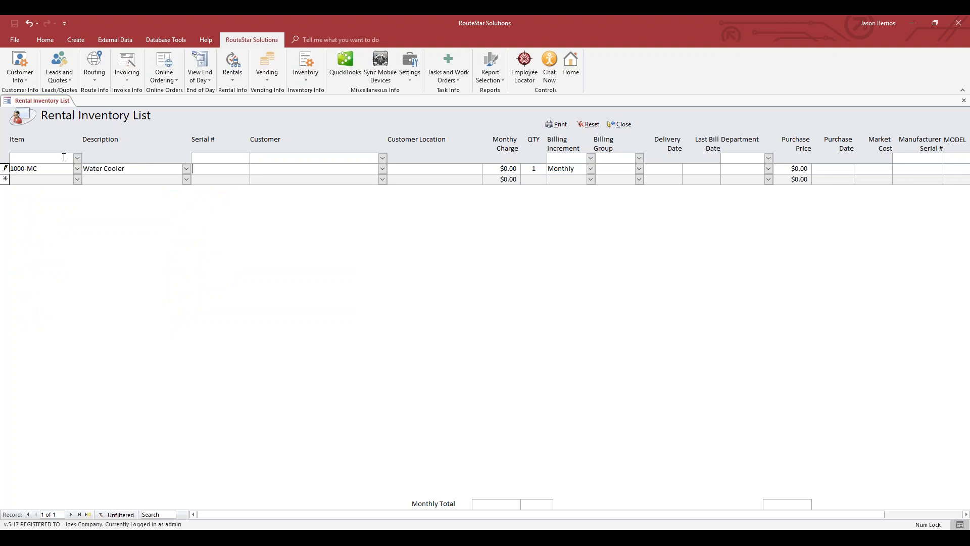
pyautogui.write('12345')
# Assign the water cooler rental to customer Dunning's Pool Depot, Inc.:Angel City Store #112, with location "3rd floor break room"
pyautogui.click(382, 170)
pyautogui.click(344, 190)
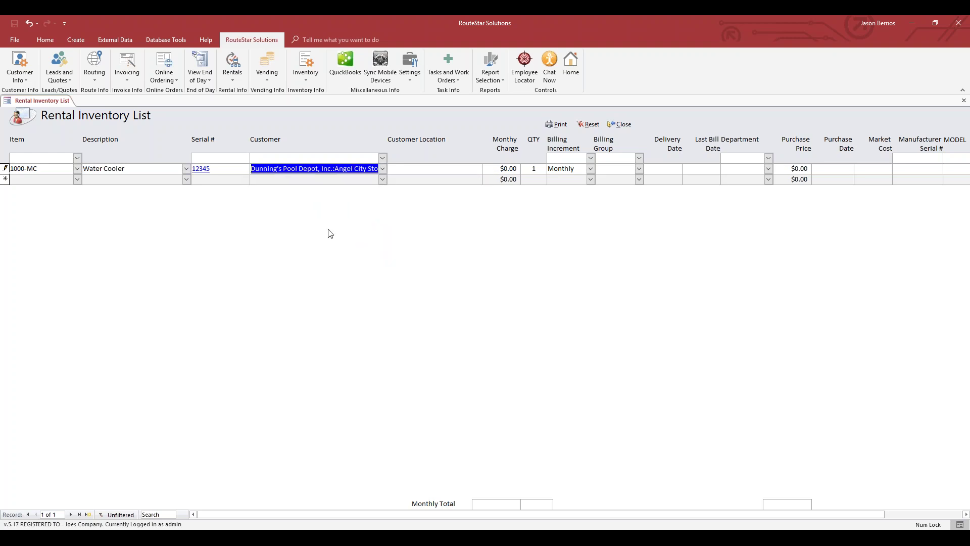
pyautogui.press('Tab')
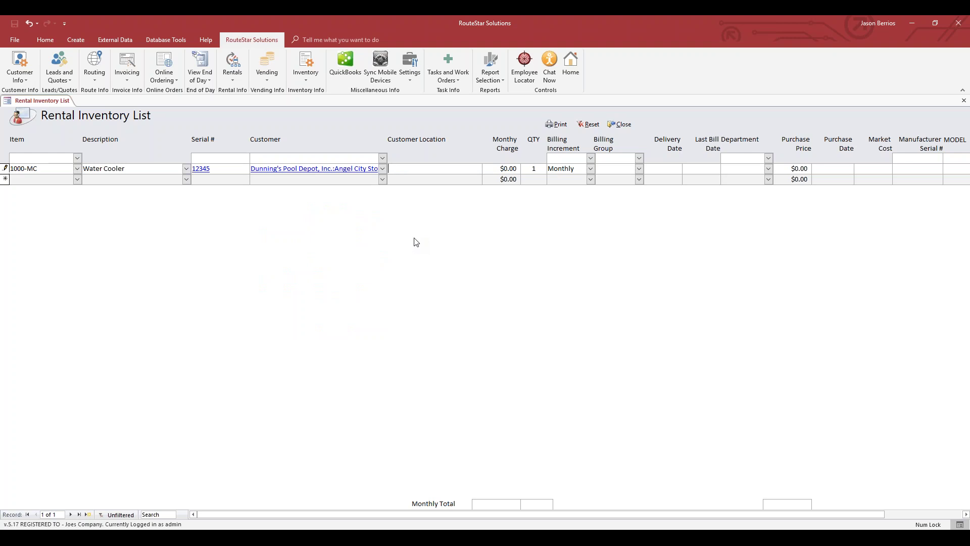
pyautogui.write('3rd floor break room')
pyautogui.press('Tab')
# Set the water cooler's monthly charge to $20.00
pyautogui.write('50')
pyautogui.press('BackSpace')
pyautogui.write('20')
pyautogui.press('Tab')
pyautogui.click(512, 168)
# Try the Quarterly and Manual options for the water cooler's billing increment
pyautogui.click(590, 169)
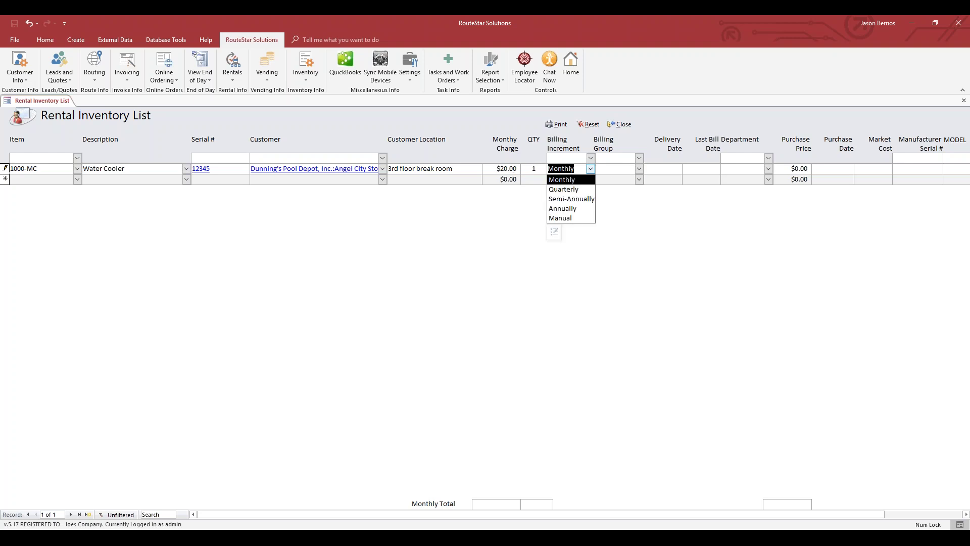
pyautogui.click(571, 190)
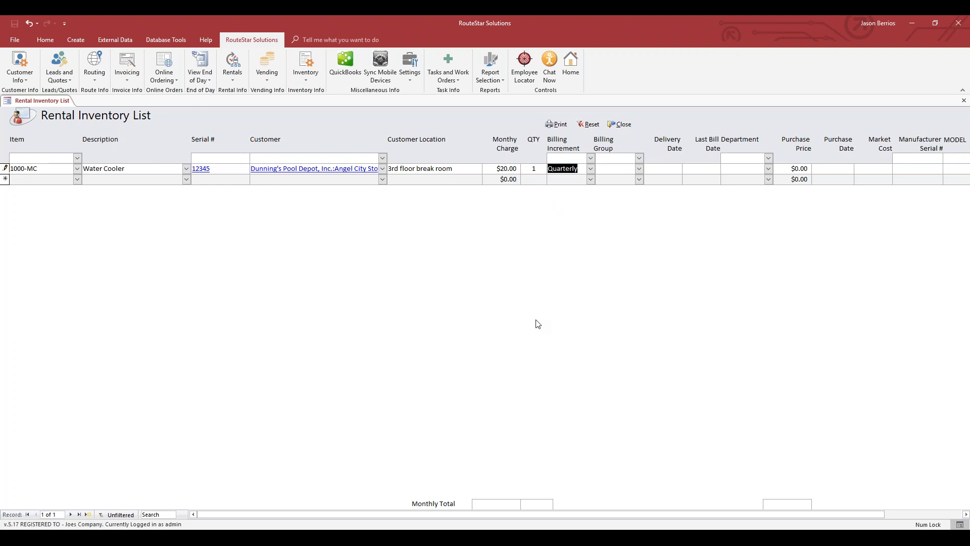
pyautogui.click(591, 168)
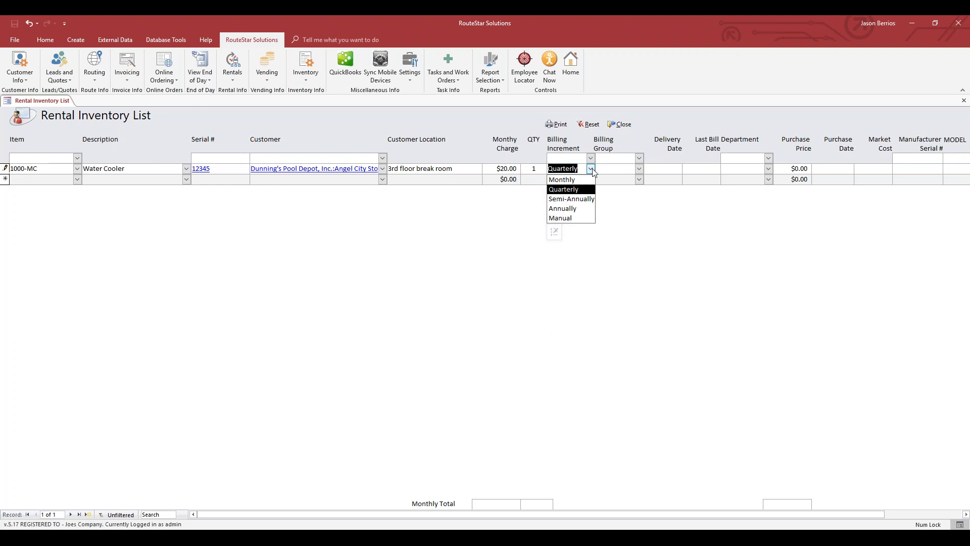
pyautogui.click(573, 218)
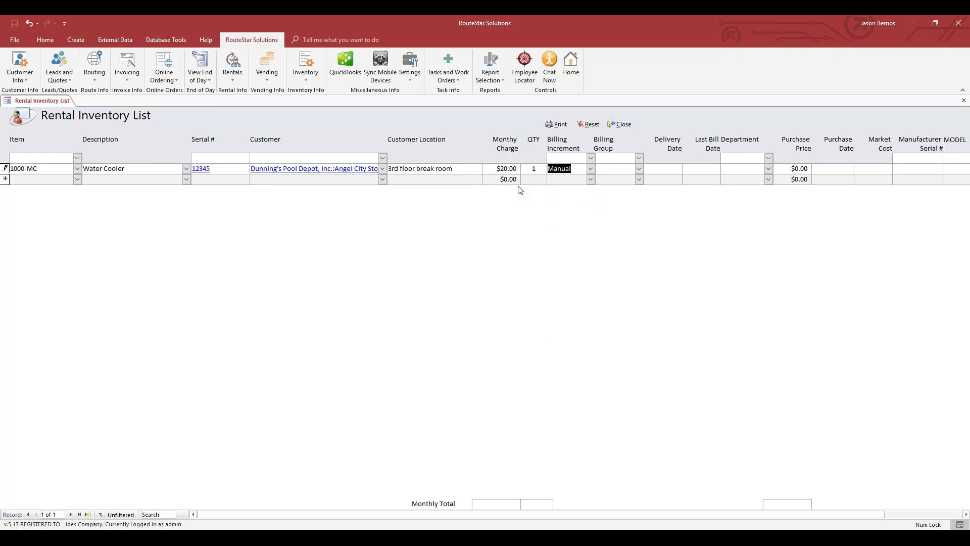
pyautogui.doubleClick(498, 171)
pyautogui.click(531, 172)
# Set the water cooler's billing increment to Monthly and add a new billing group called "Test group name"
pyautogui.click(590, 169)
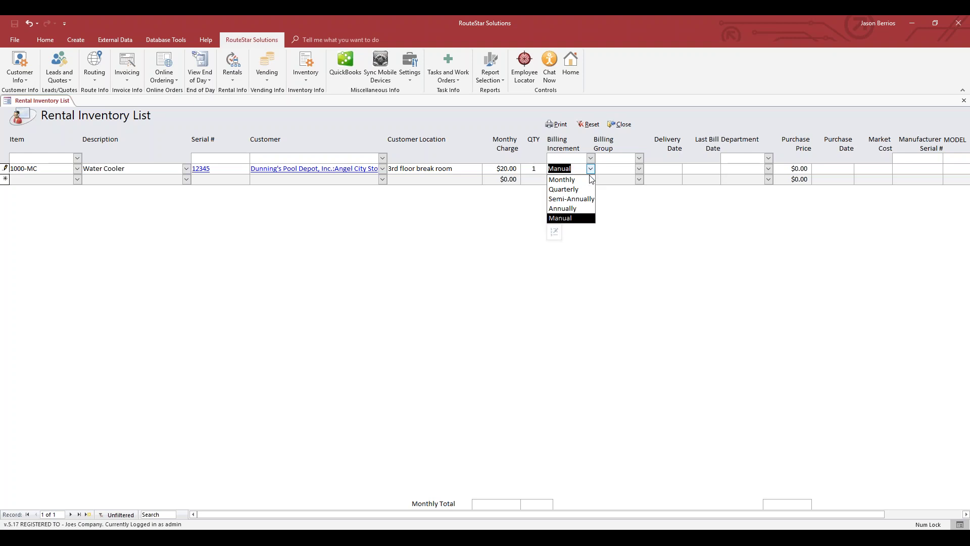
pyautogui.click(586, 183)
pyautogui.click(639, 169)
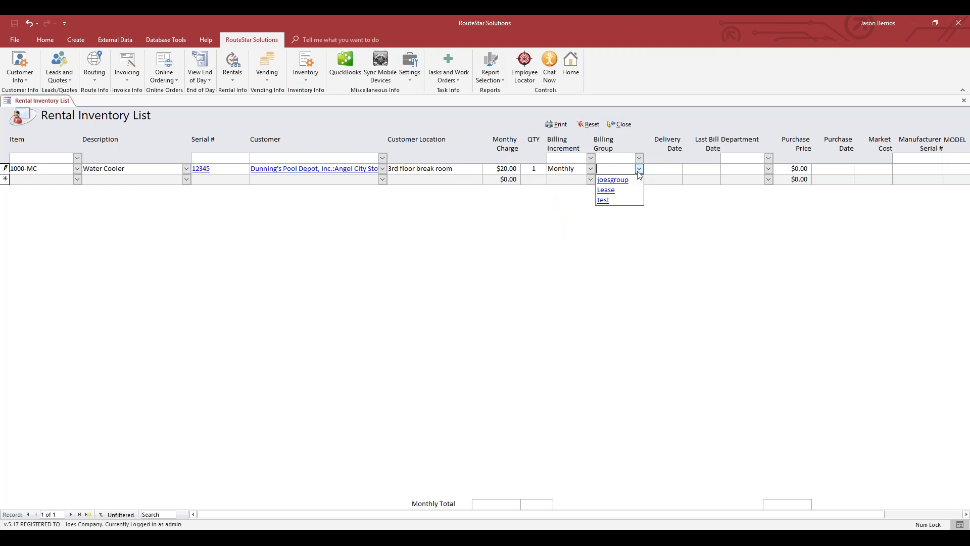
pyautogui.write('group name')
pyautogui.press('Return')
pyautogui.click(518, 310)
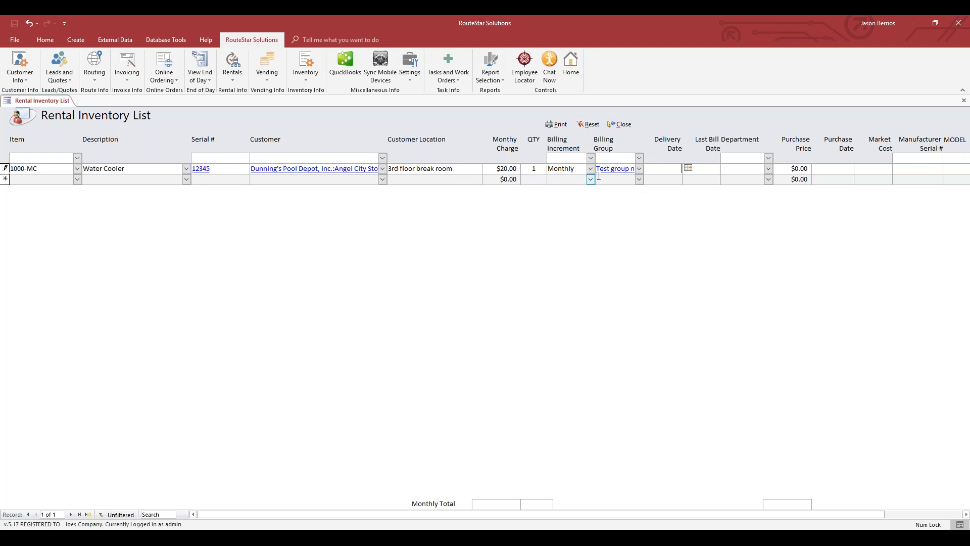
# Close the rental inventory list and open the rental billing run, choosing Test group name as its billing group
pyautogui.moveTo(599, 168); pyautogui.dragTo(635, 169)
pyautogui.click(622, 129)
pyautogui.click(230, 76)
pyautogui.moveTo(264, 139)
pyautogui.click(361, 140)
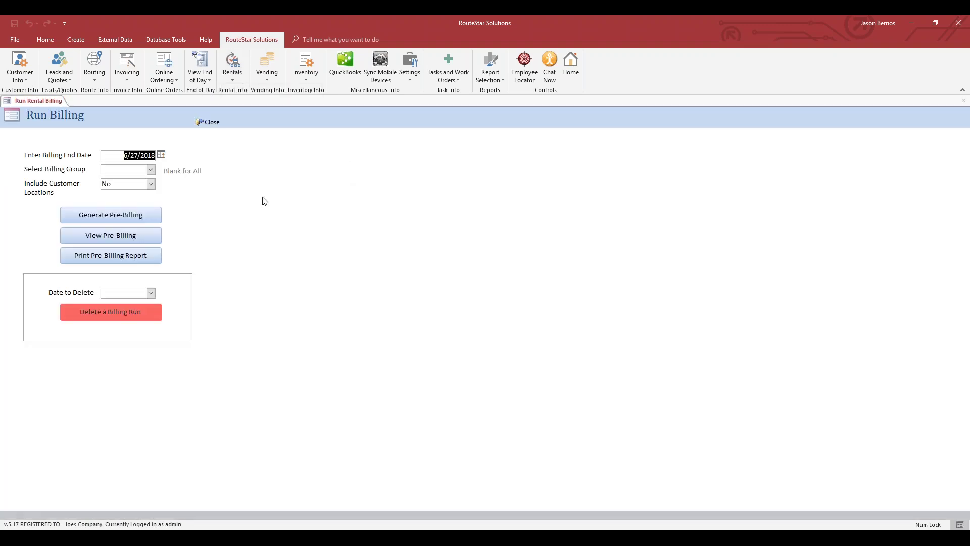
pyautogui.click(150, 171)
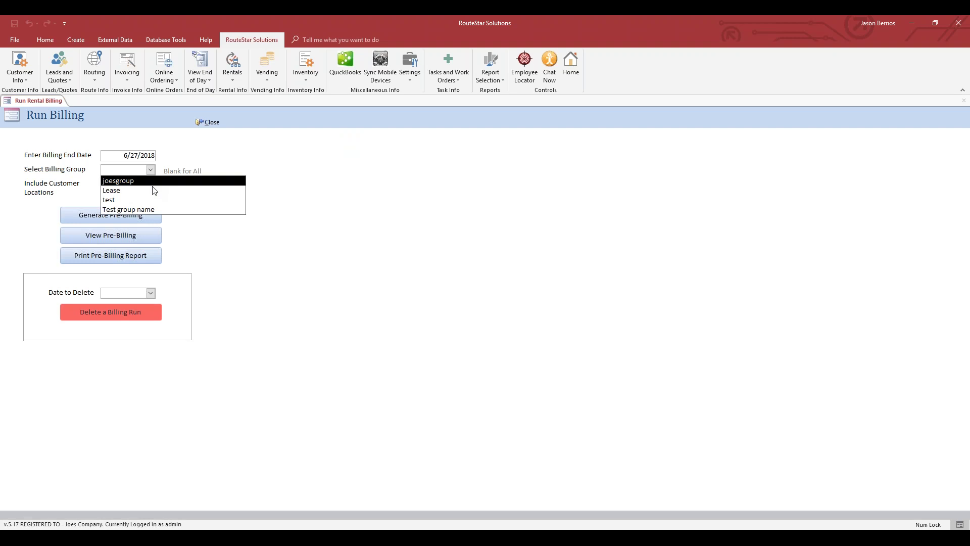
pyautogui.click(154, 211)
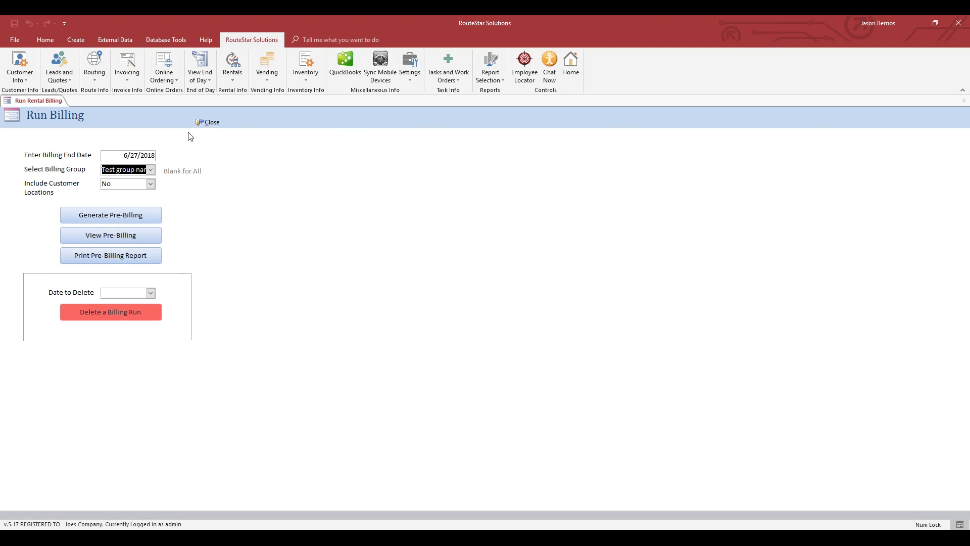
# Reopen the currently rented items and set the water cooler's last bill date to 6/1/2018
pyautogui.click(222, 81)
pyautogui.click(263, 92)
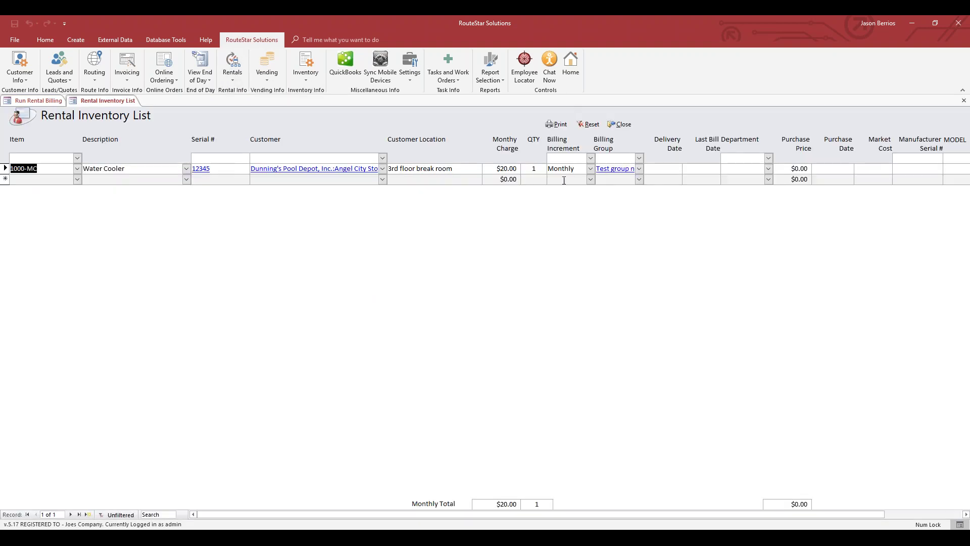
pyautogui.click(710, 169)
pyautogui.click(726, 168)
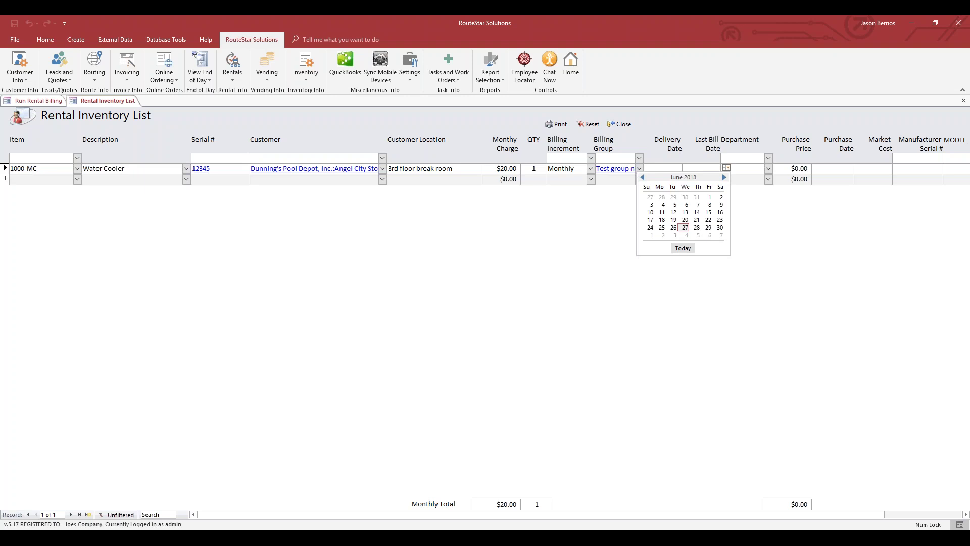
pyautogui.click(710, 197)
pyautogui.click(697, 181)
pyautogui.click(692, 168)
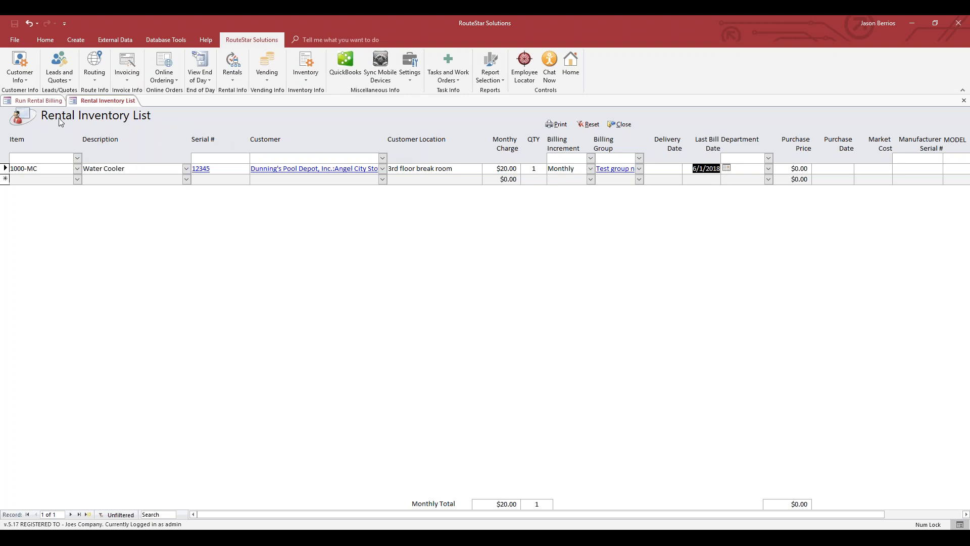
# Set the billing end date of the rental billing run to 6/30/2018
pyautogui.click(41, 101)
pyautogui.click(125, 155)
pyautogui.click(161, 155)
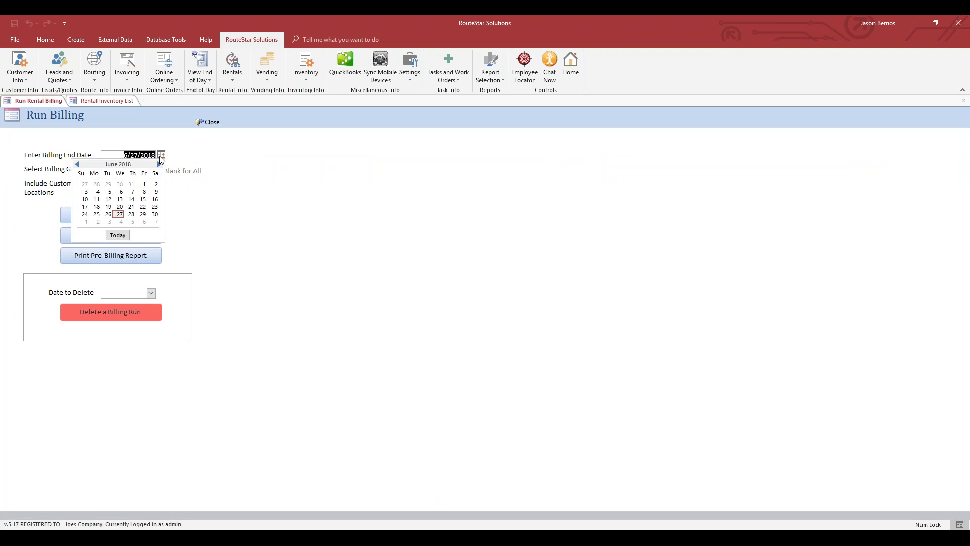
pyautogui.click(155, 214)
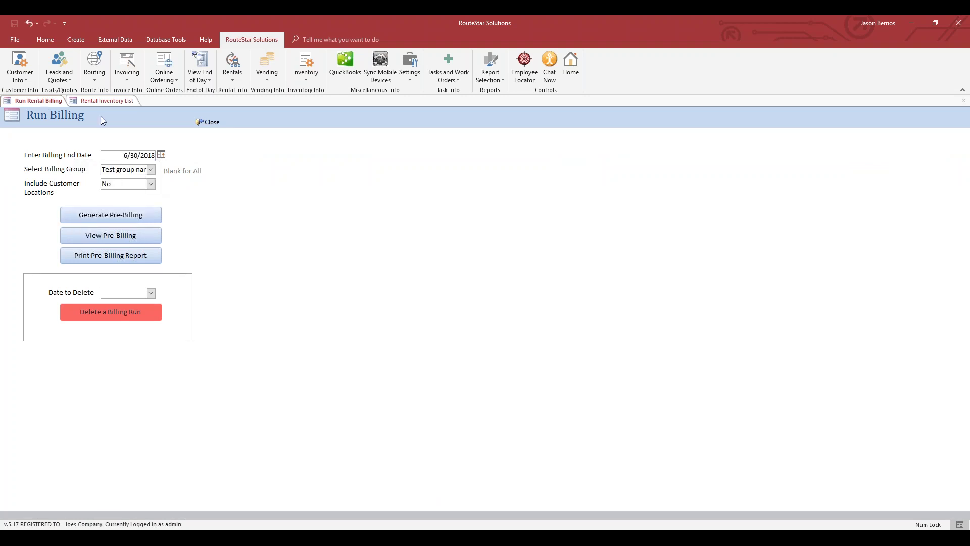
# Review the water cooler's customer, billing group, monthly charge and billing increment in the rental inventory list
pyautogui.click(98, 102)
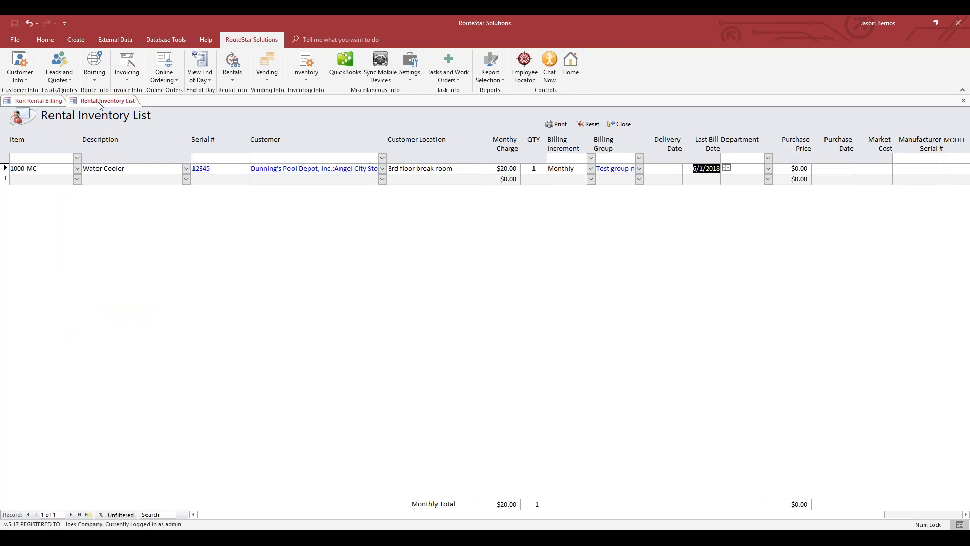
pyautogui.moveTo(267, 172); pyautogui.dragTo(338, 171)
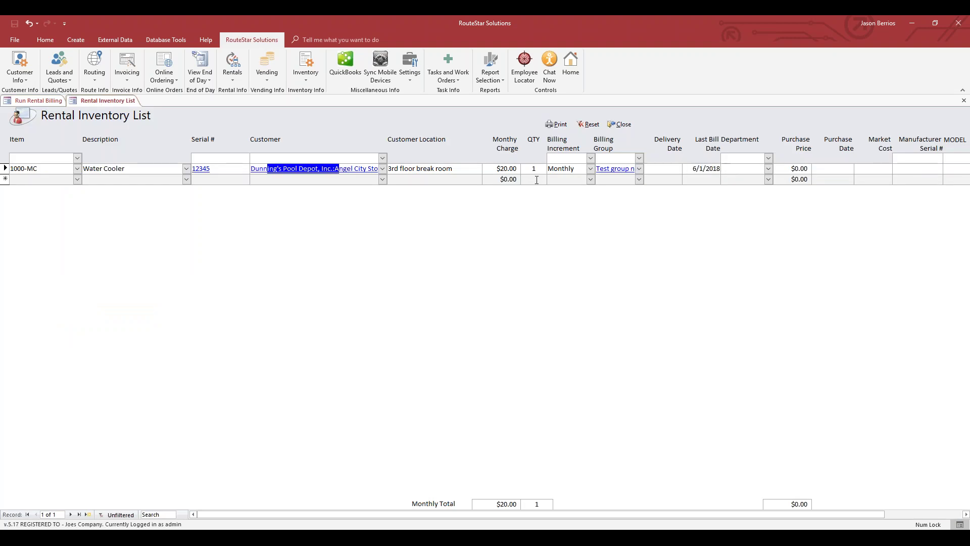
pyautogui.moveTo(599, 170); pyautogui.dragTo(605, 254)
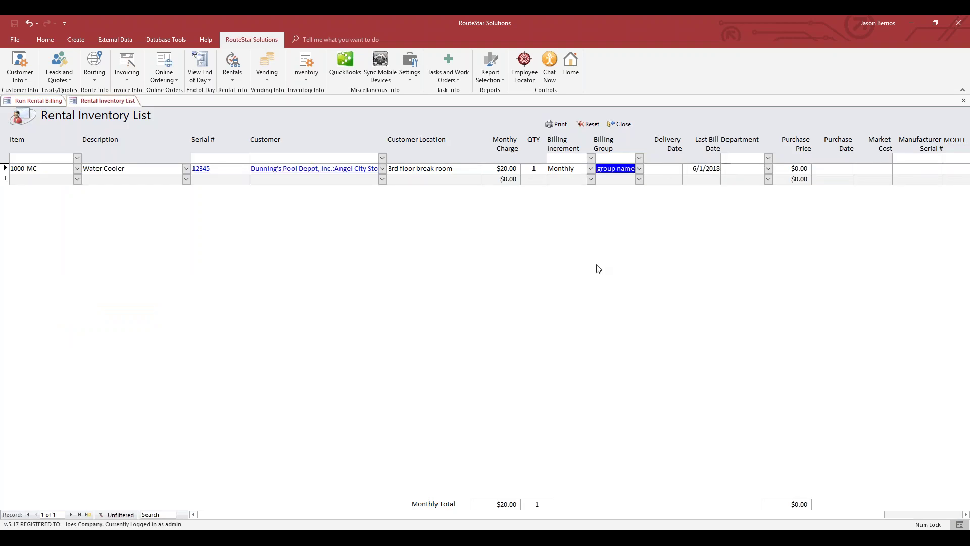
pyautogui.click(504, 168)
pyautogui.moveTo(578, 171); pyautogui.dragTo(561, 171)
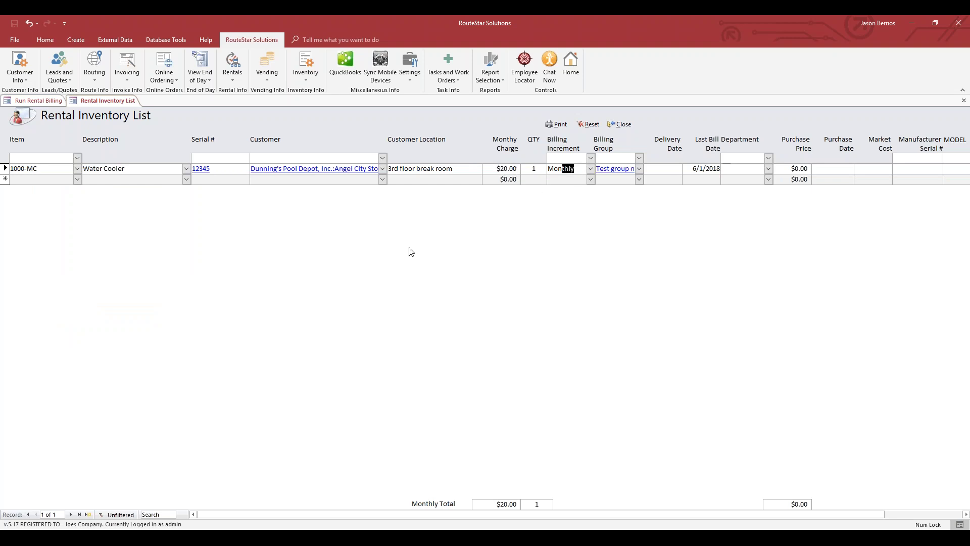
# Return to the rental billing run and check its billing group, end date and customer locations setting
pyautogui.click(238, 78)
pyautogui.moveTo(289, 139)
pyautogui.click(366, 139)
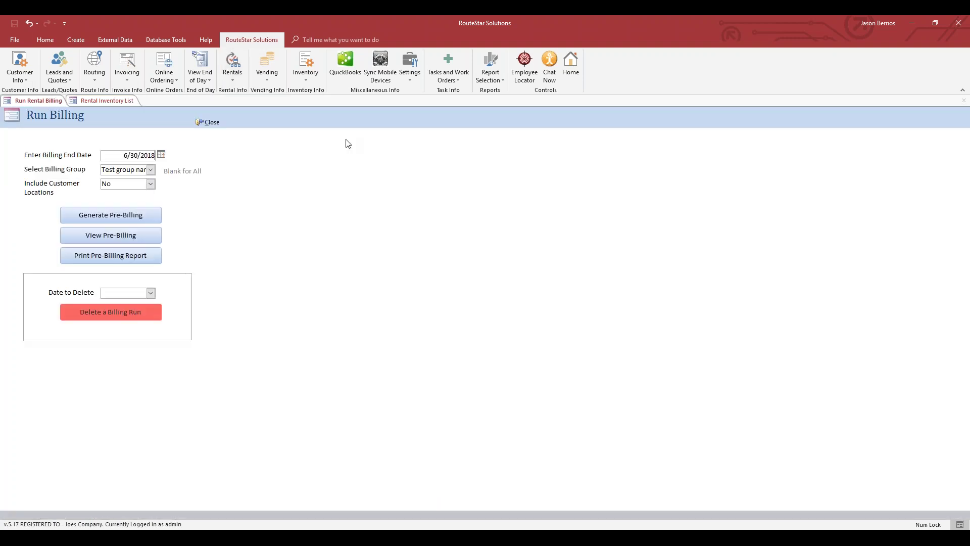
pyautogui.click(151, 170)
pyautogui.click(151, 172)
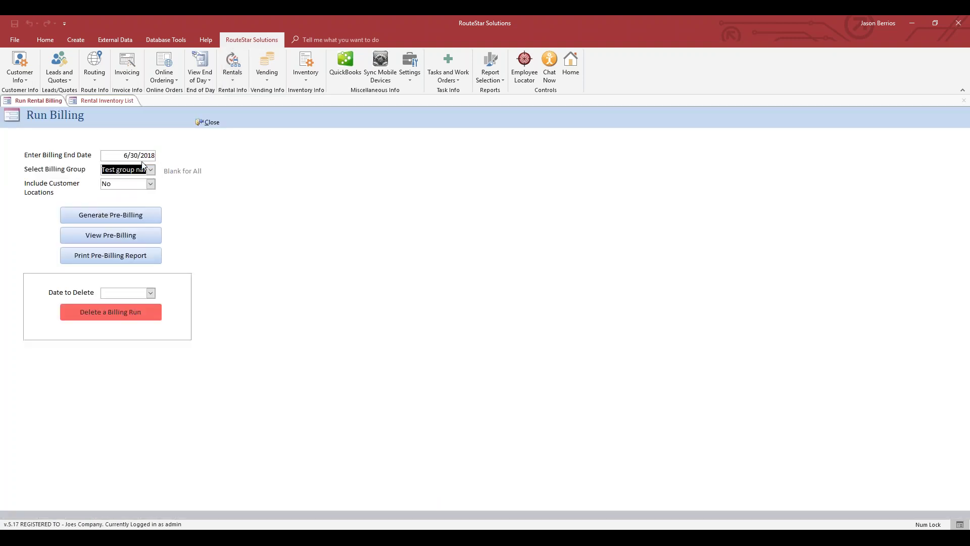
pyautogui.hotkey('shift', 'Tab')
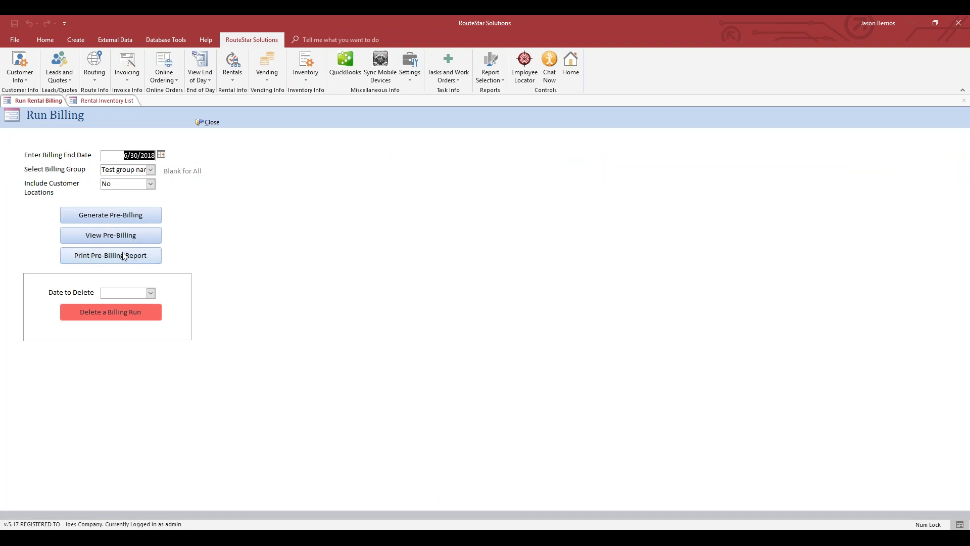
pyautogui.moveTo(117, 184); pyautogui.dragTo(102, 185)
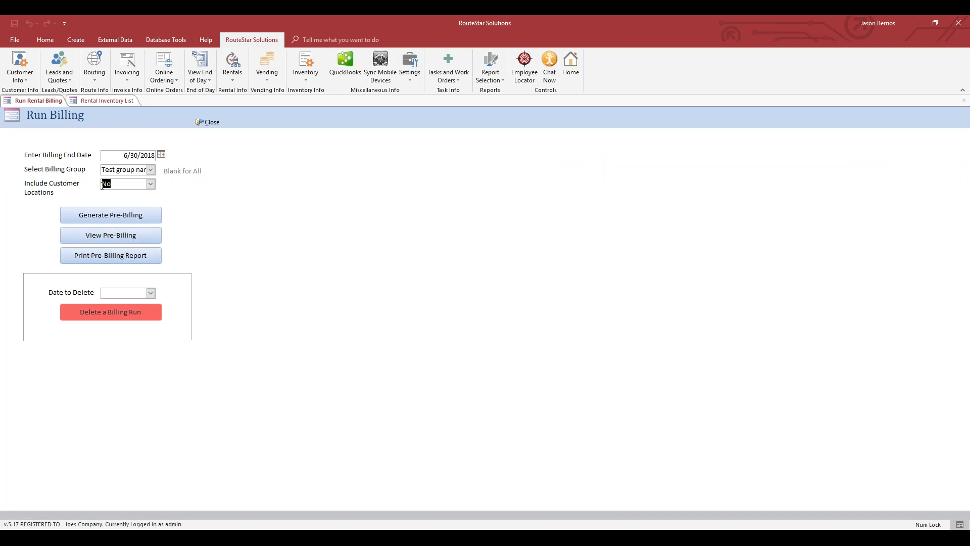
# Check the water cooler's customer location in the rental list and set Include Customer Locations to Yes for the billing run
pyautogui.click(99, 102)
pyautogui.moveTo(454, 169); pyautogui.dragTo(387, 169)
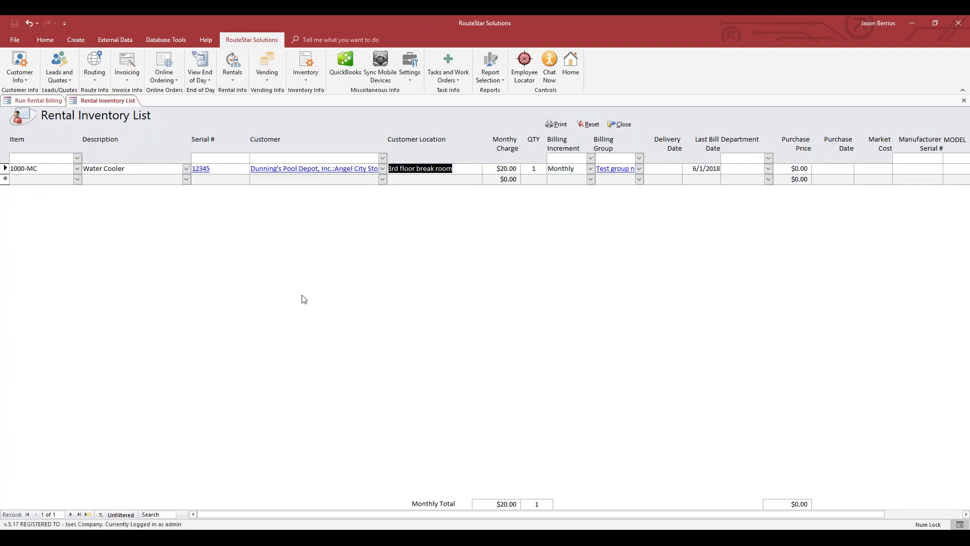
pyautogui.click(41, 101)
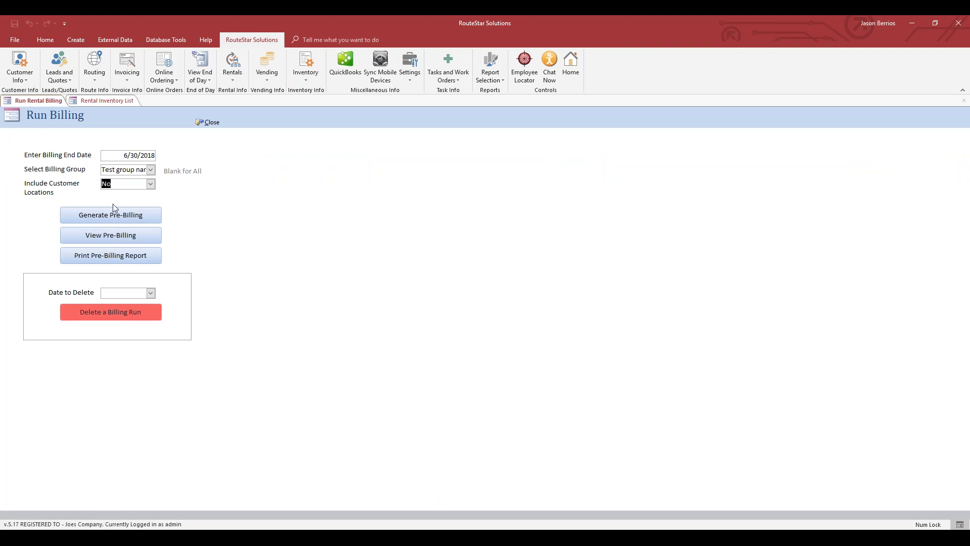
pyautogui.click(150, 185)
pyautogui.click(119, 196)
# Generate the pre-billing for Test group name
pyautogui.click(76, 215)
pyautogui.click(509, 313)
pyautogui.click(503, 309)
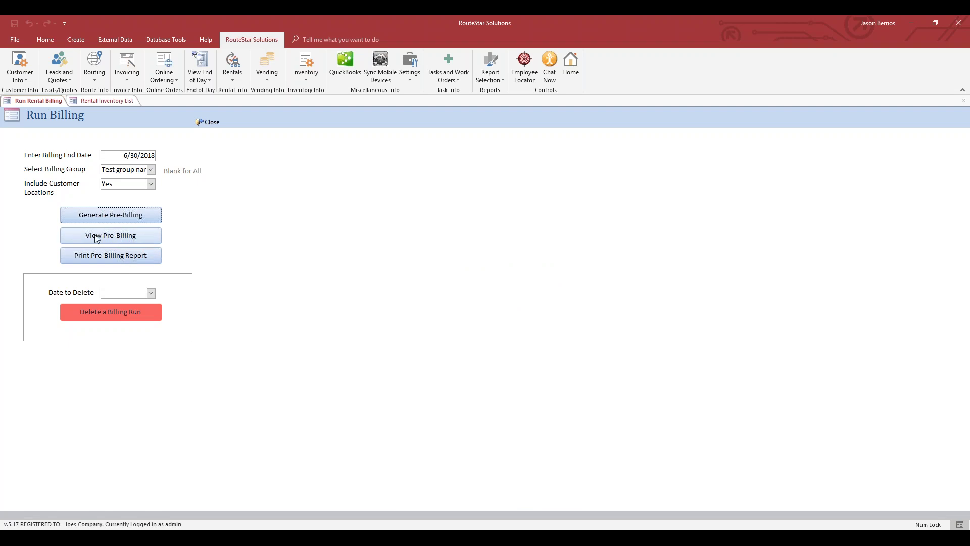
# View the pre-billing batch and delete the three MANUAL COVER 1000 transactions from it
pyautogui.click(127, 237)
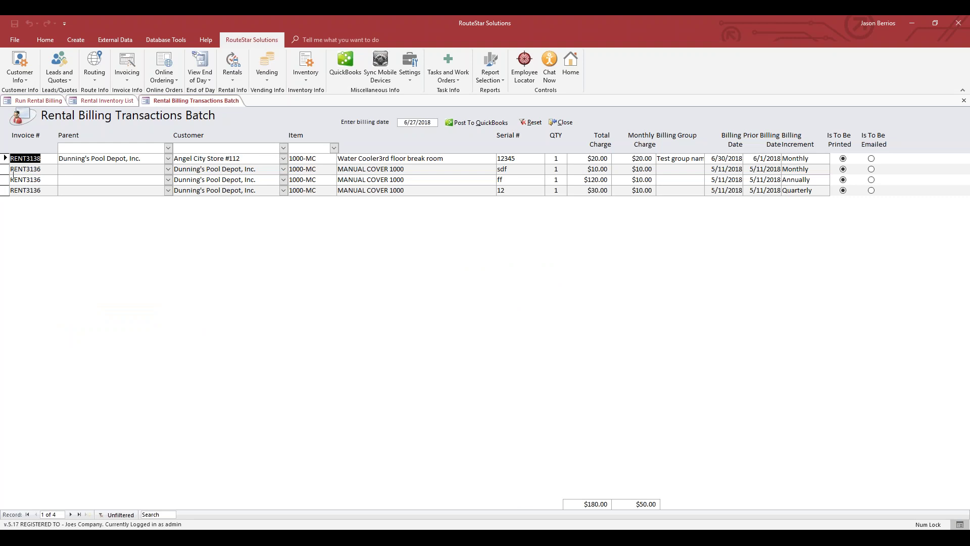
pyautogui.moveTo(6, 170); pyautogui.dragTo(11, 194)
pyautogui.press('Delete')
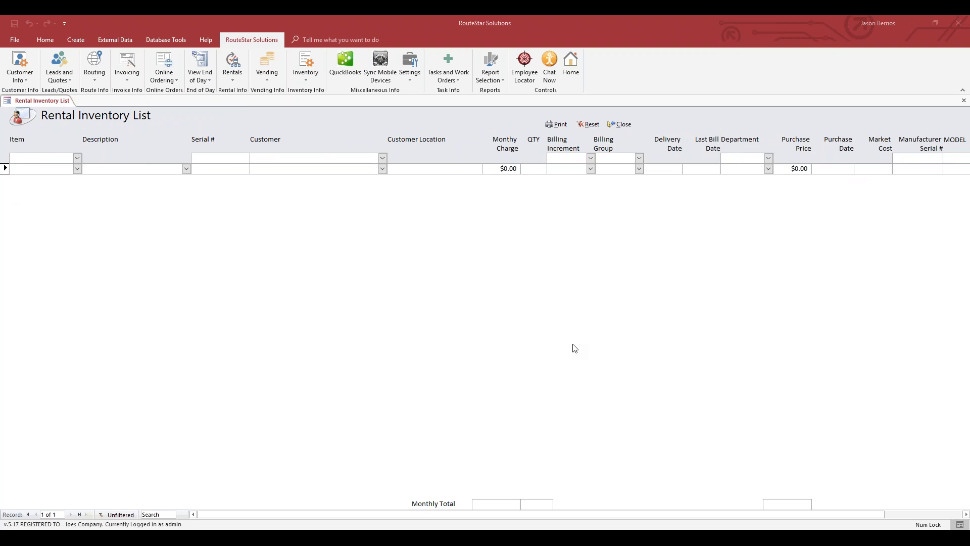
# Add item 1000-MC with serial number 78945 to the list of currently rented items
pyautogui.click(236, 81)
pyautogui.click(239, 91)
pyautogui.click(77, 168)
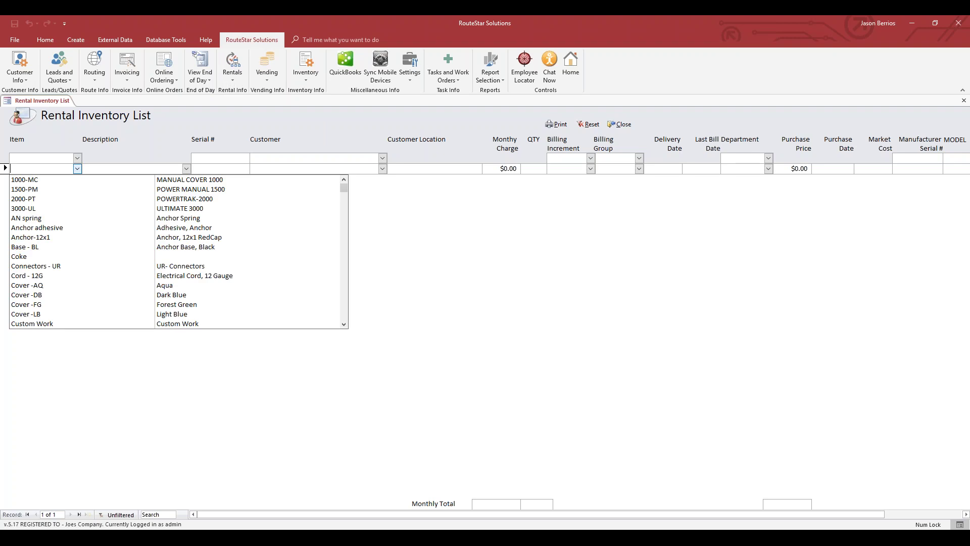
pyautogui.click(52, 181)
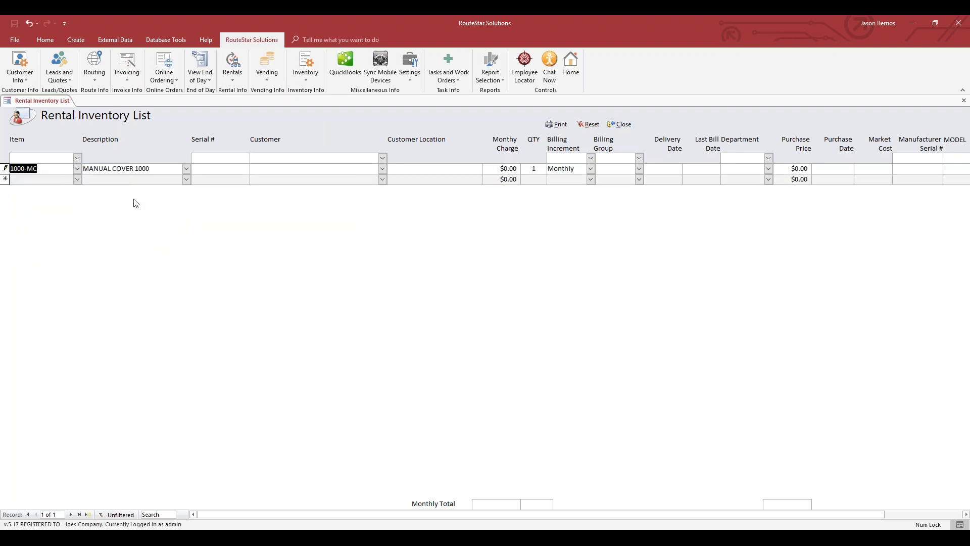
pyautogui.click(202, 170)
pyautogui.write('78945')
# Assign the item to Dunning's Pool Depot, Inc.:Angel City Store #112 with customer location "1st floor lunch room"
pyautogui.click(384, 171)
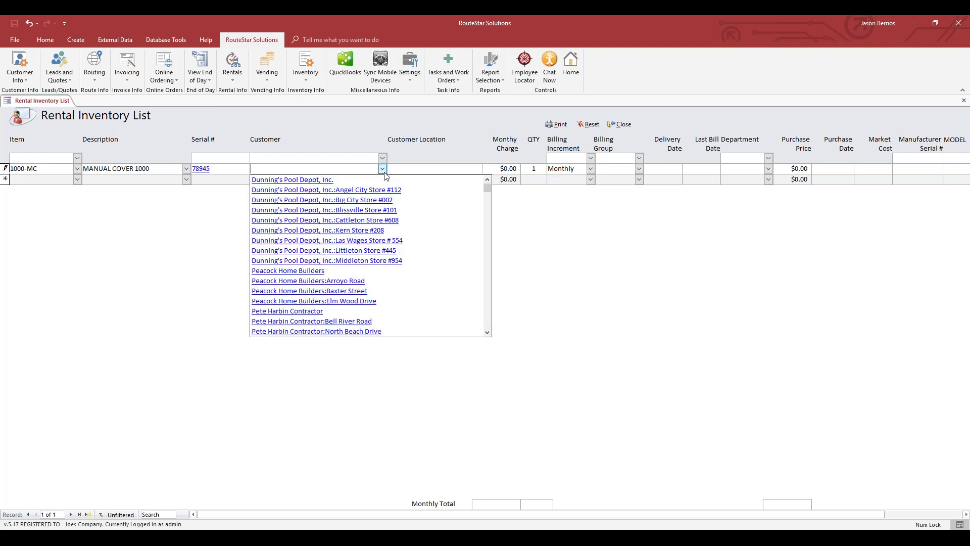
pyautogui.click(377, 190)
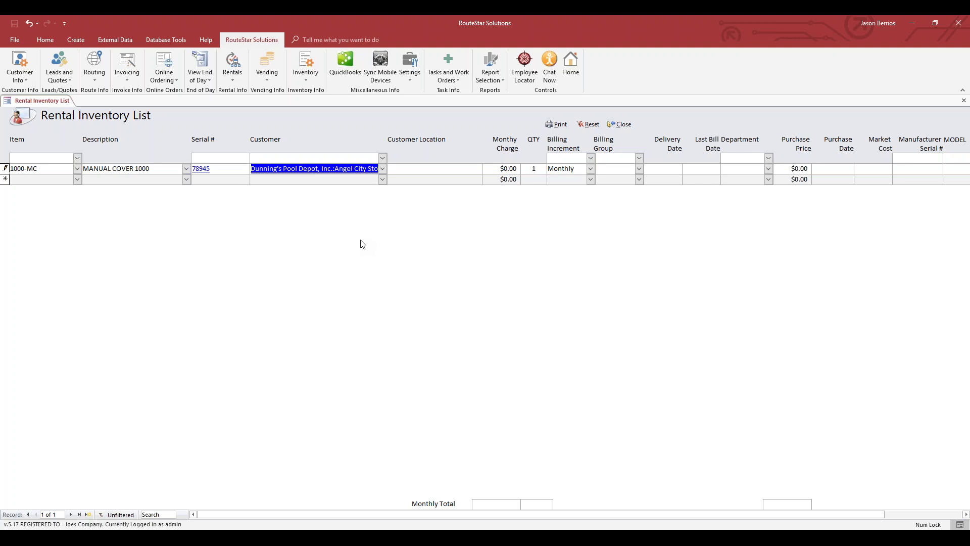
pyautogui.click(444, 171)
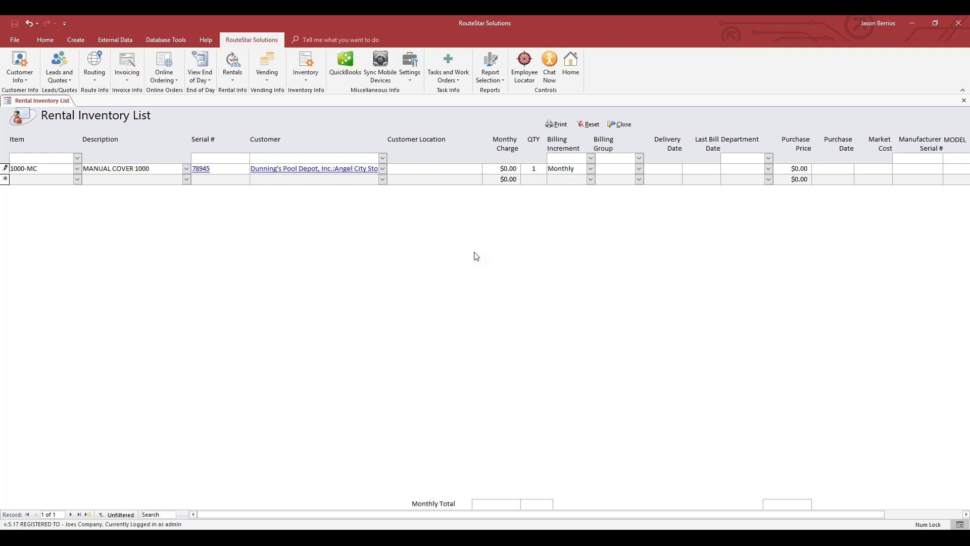
pyautogui.write('1st floor lunch room')
# Set the item's monthly charge to $25.00, its billing increment to Monthly and its billing group to Test group name
pyautogui.press('Tab')
pyautogui.write('25')
pyautogui.click(590, 168)
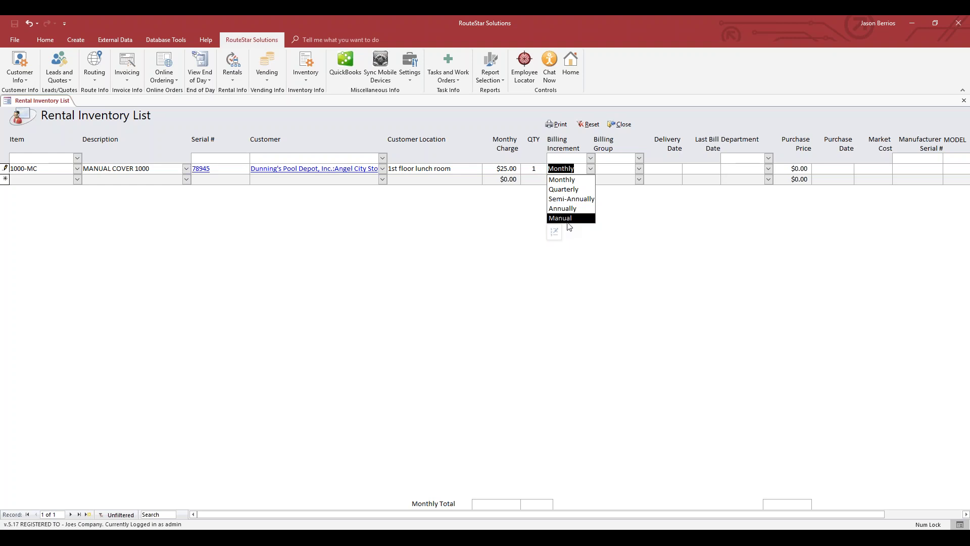
pyautogui.click(564, 183)
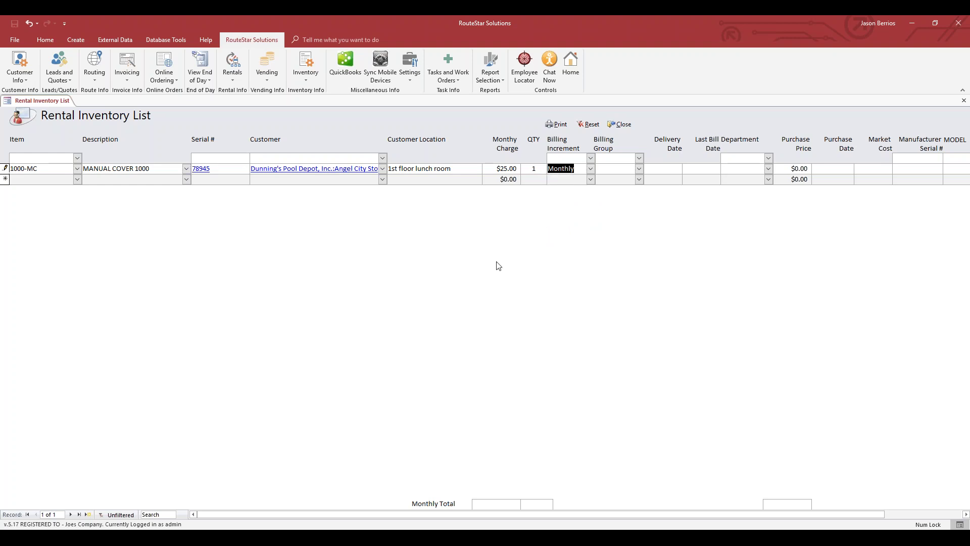
pyautogui.click(640, 170)
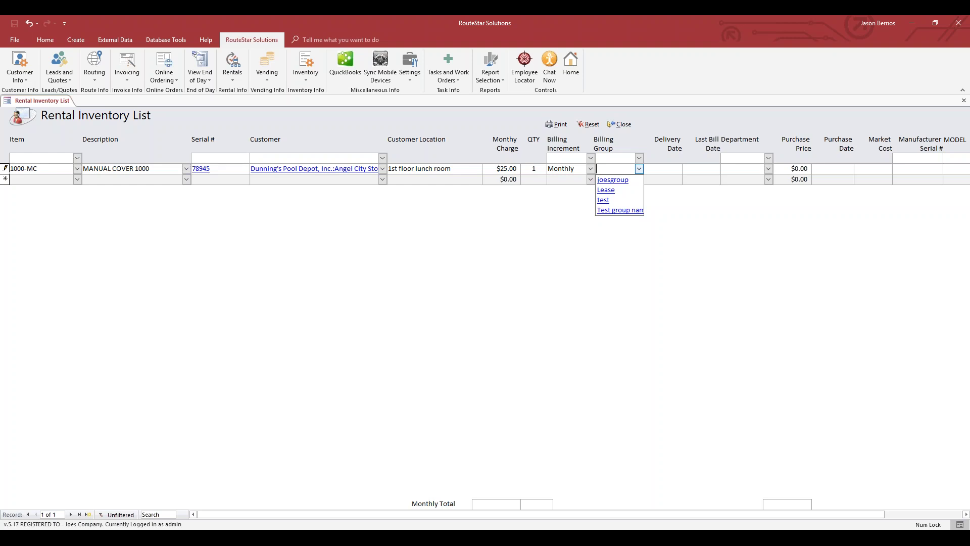
pyautogui.click(618, 210)
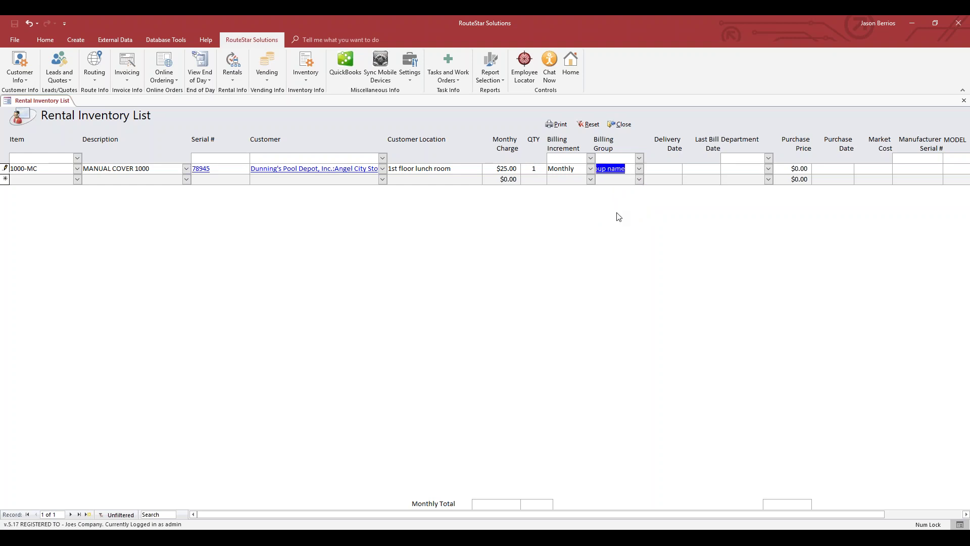
# Set the item's delivery date and last bill date to 6/1/2018 and save the rental record
pyautogui.click(672, 168)
pyautogui.click(688, 168)
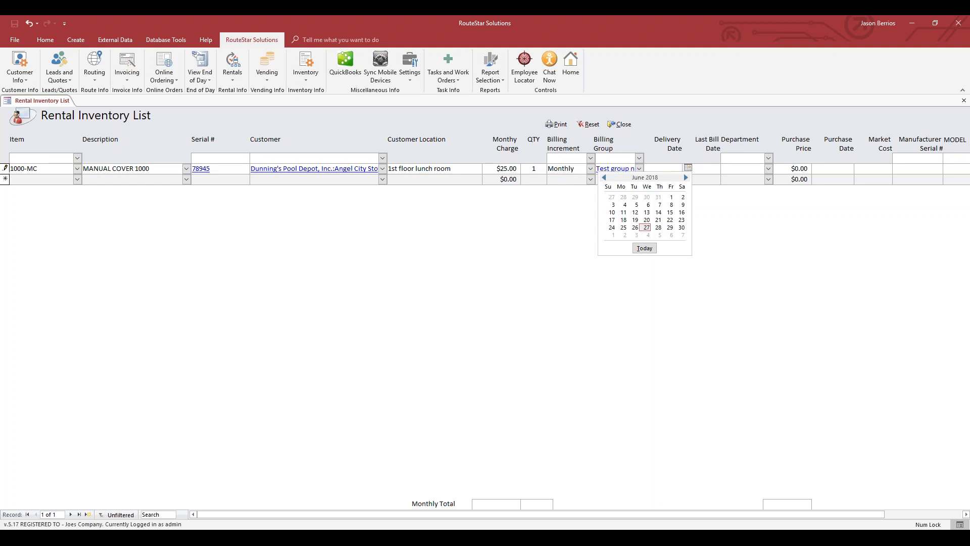
pyautogui.click(670, 198)
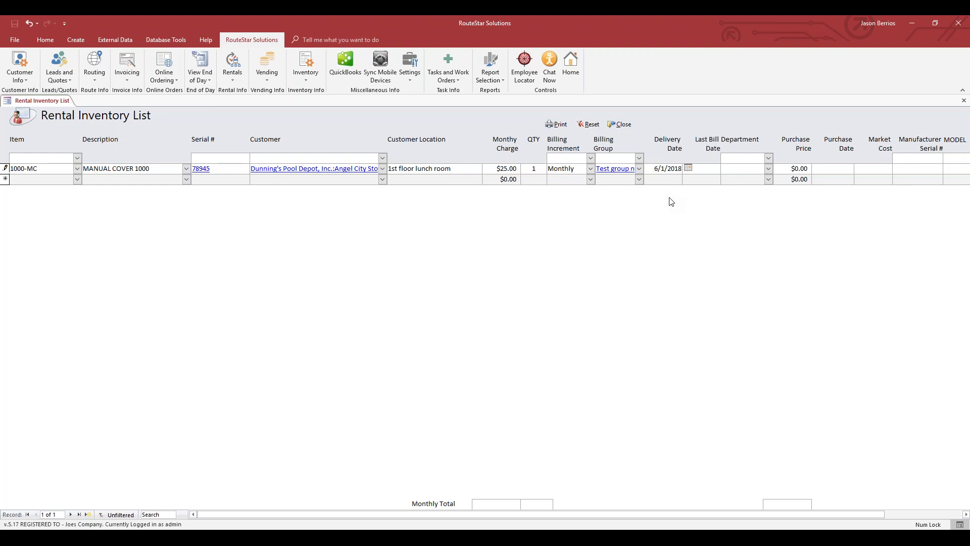
pyautogui.click(707, 169)
pyautogui.click(726, 167)
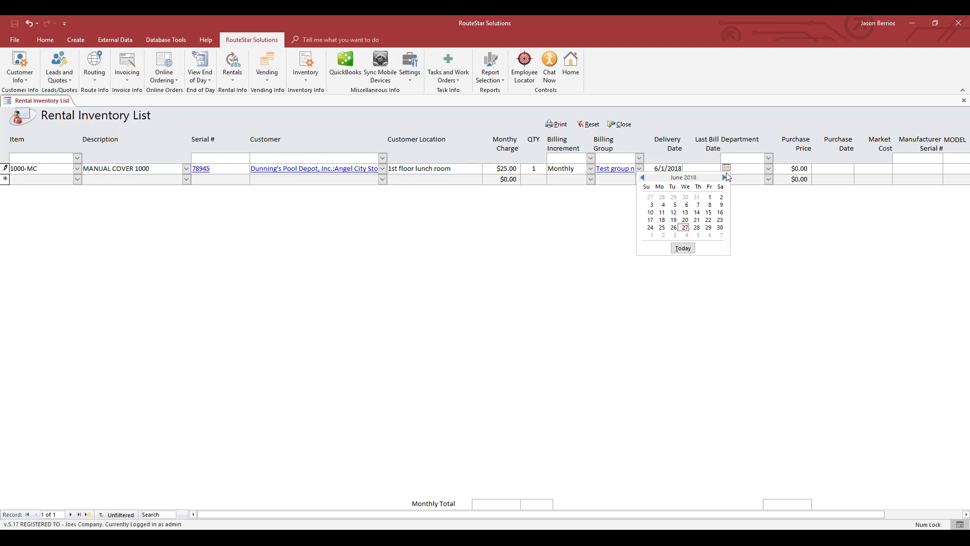
pyautogui.click(709, 197)
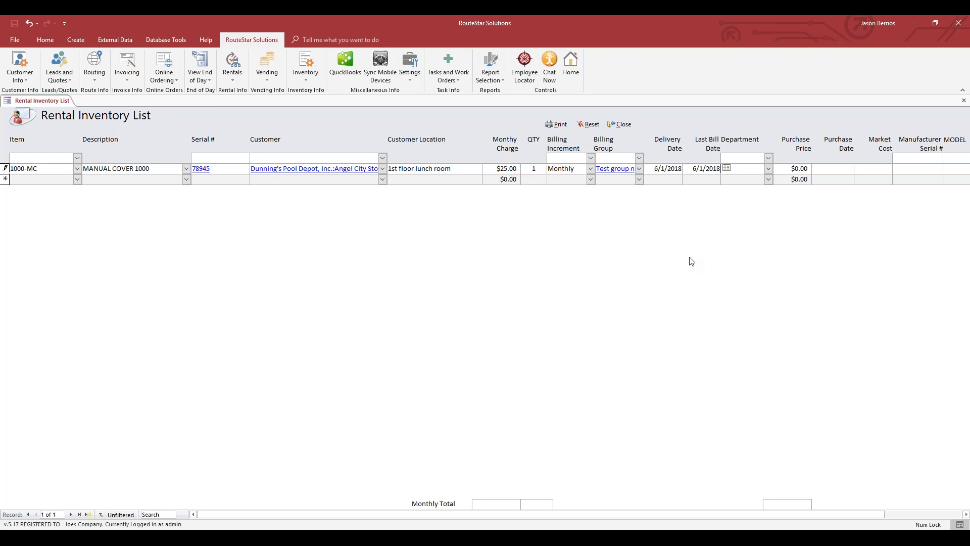
pyautogui.click(726, 168)
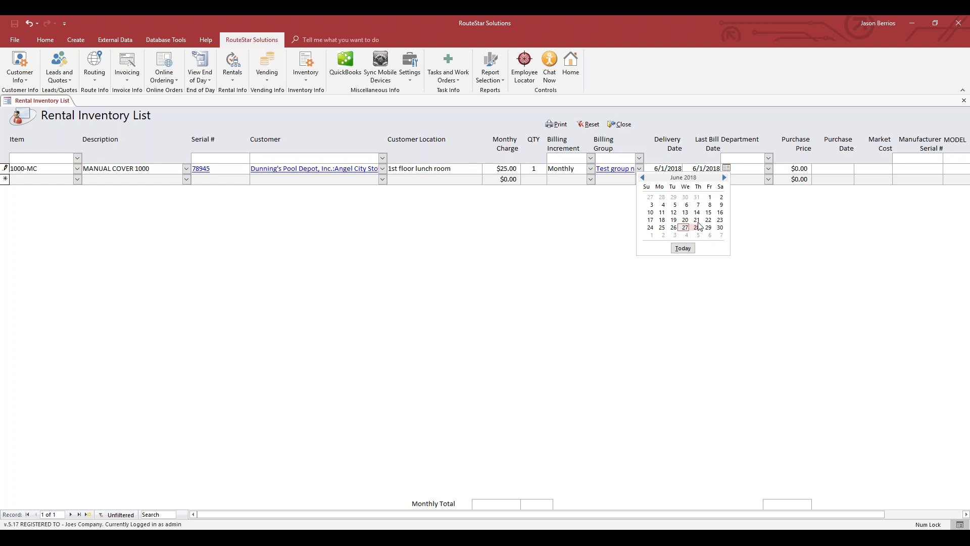
pyautogui.click(710, 204)
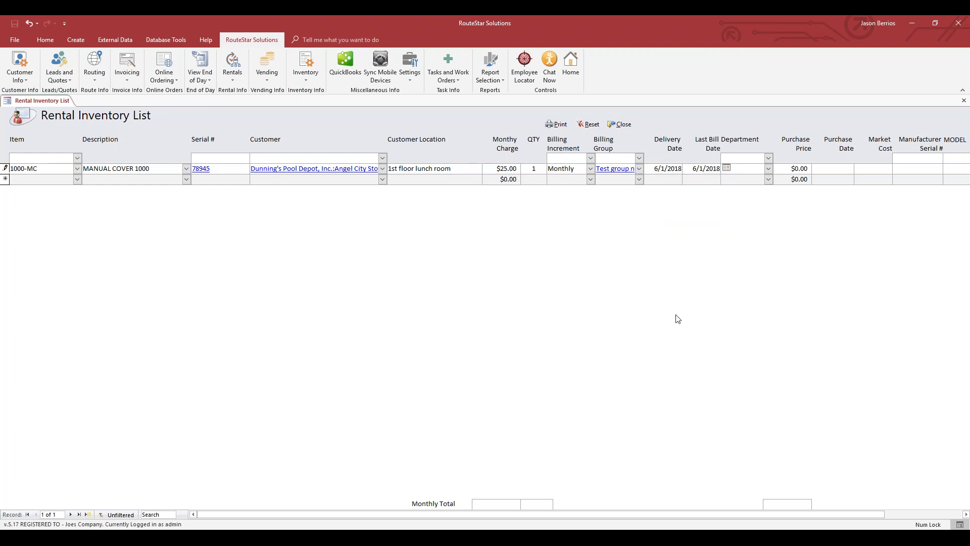
pyautogui.click(406, 180)
# Review the rental record's customer, customer location and last bill date
pyautogui.click(220, 169)
pyautogui.moveTo(456, 168); pyautogui.dragTo(412, 169)
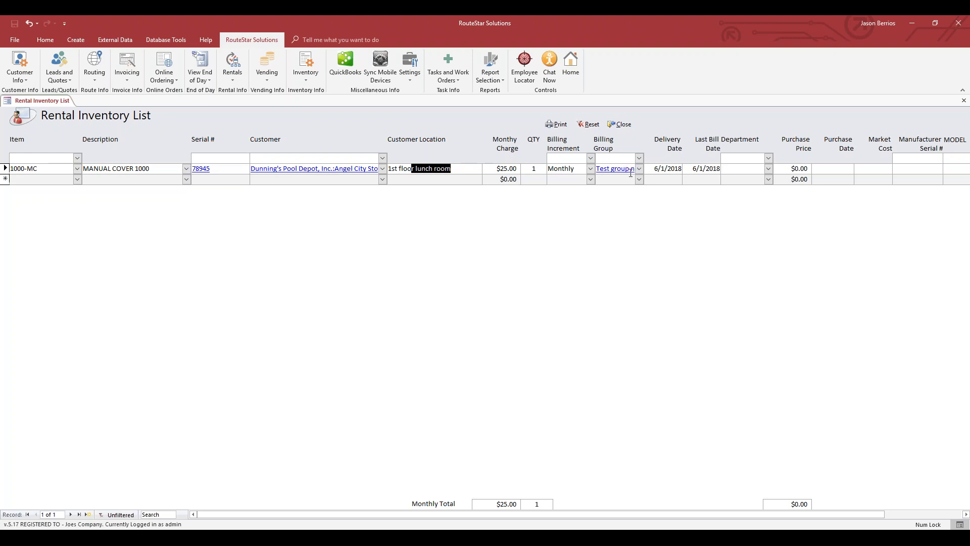
pyautogui.moveTo(689, 170); pyautogui.dragTo(726, 169)
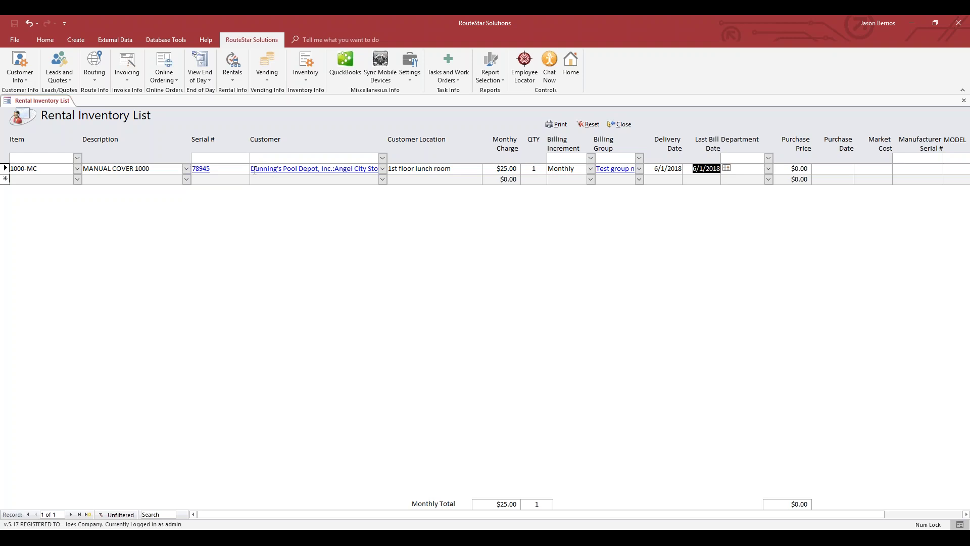
pyautogui.moveTo(251, 168); pyautogui.dragTo(406, 172)
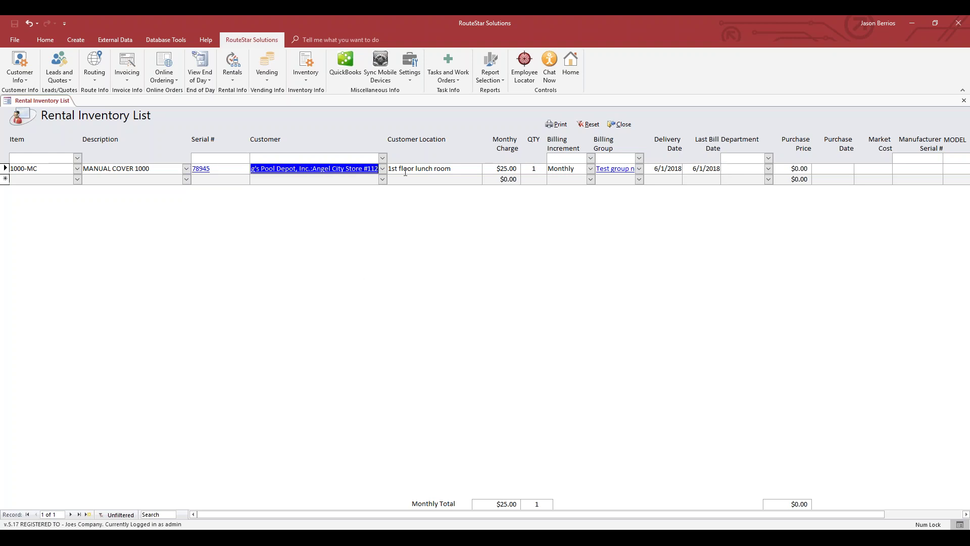
pyautogui.moveTo(452, 168); pyautogui.dragTo(385, 165)
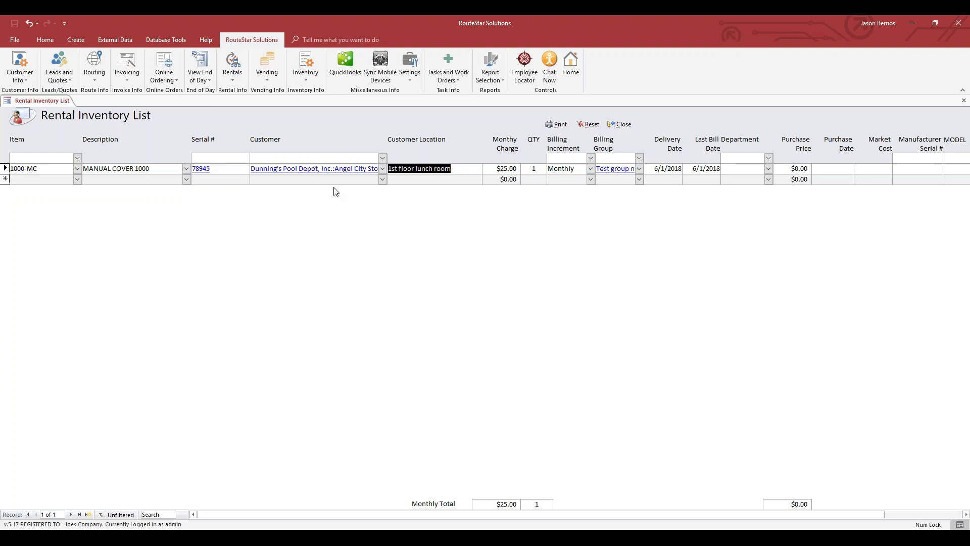
# Clear the customer, customer location and billing group from the 1000-MC rental record
pyautogui.moveTo(252, 171); pyautogui.dragTo(503, 179)
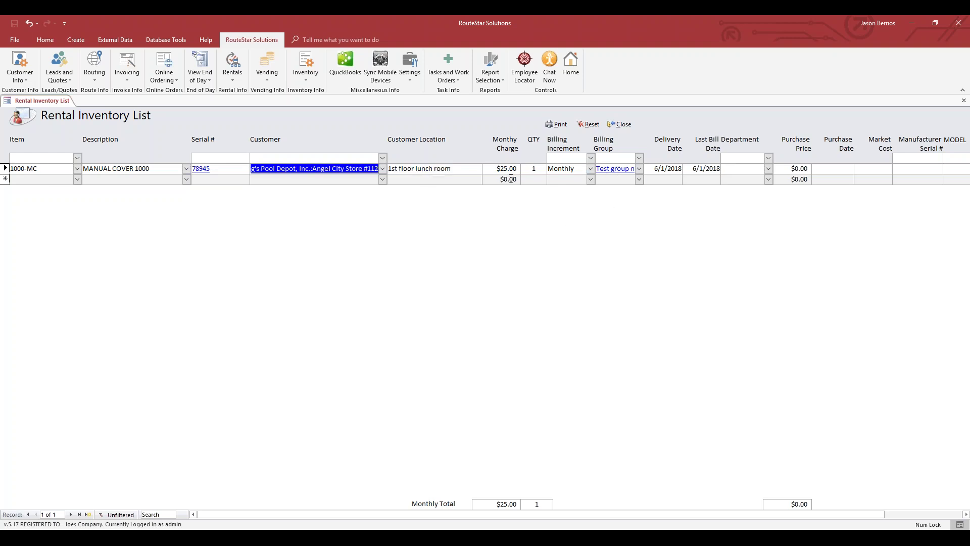
pyautogui.press('Delete')
pyautogui.moveTo(450, 169); pyautogui.dragTo(367, 170)
pyautogui.press('Delete')
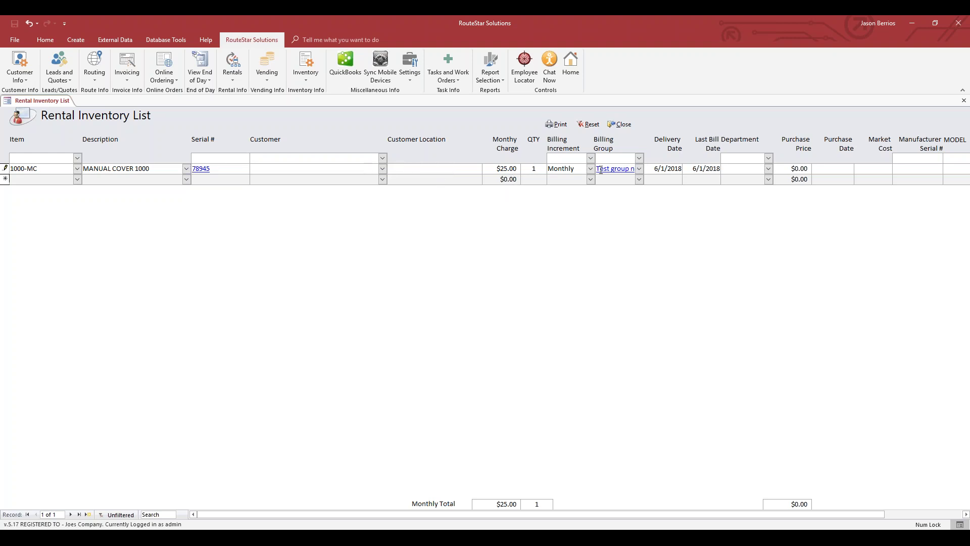
pyautogui.moveTo(602, 170); pyautogui.dragTo(677, 168)
pyautogui.press('Delete')
pyautogui.click(609, 182)
# Assign the item to the contractor's Bell River Road sub-customer, set the billing group to Test group name and close the rental list
pyautogui.click(383, 170)
pyautogui.click(356, 321)
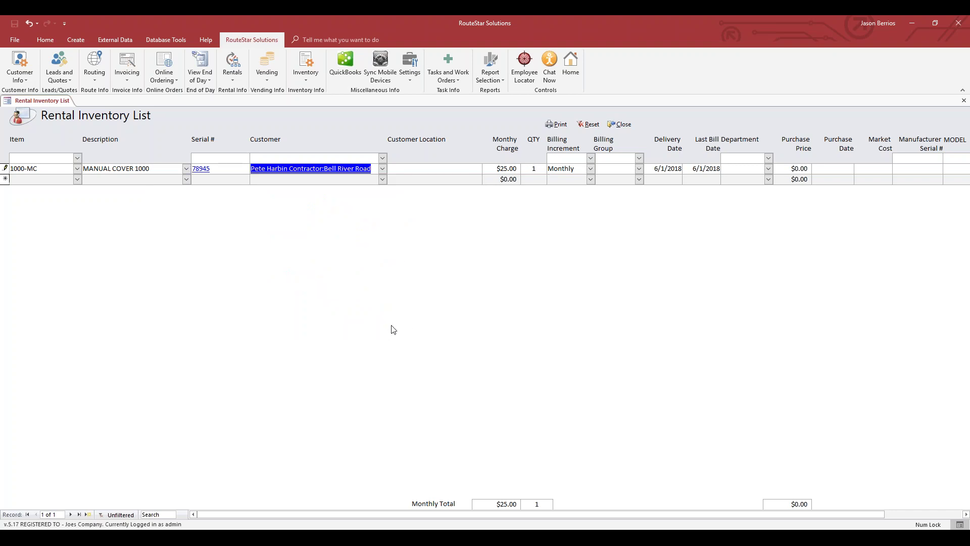
pyautogui.click(639, 169)
pyautogui.click(606, 210)
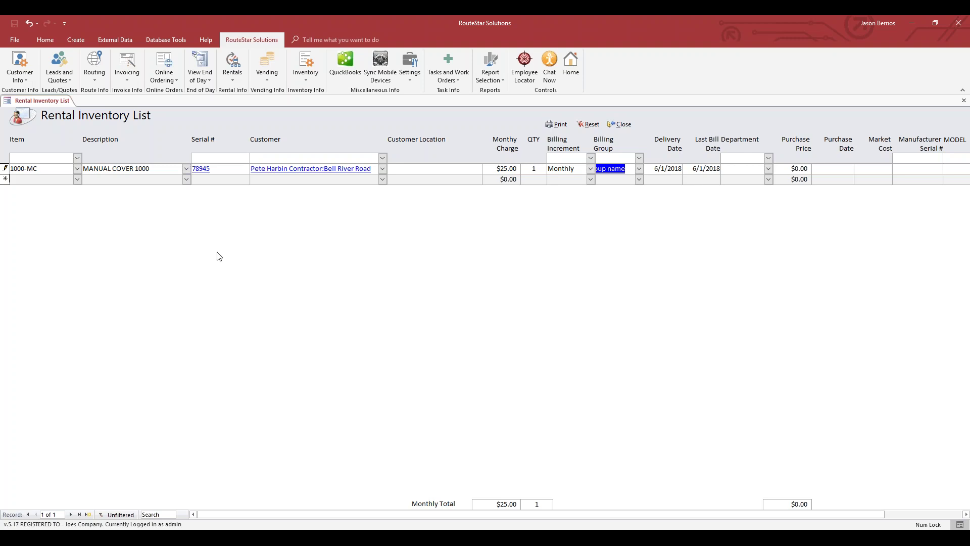
pyautogui.click(158, 181)
pyautogui.moveTo(598, 169); pyautogui.dragTo(679, 172)
pyautogui.click(623, 126)
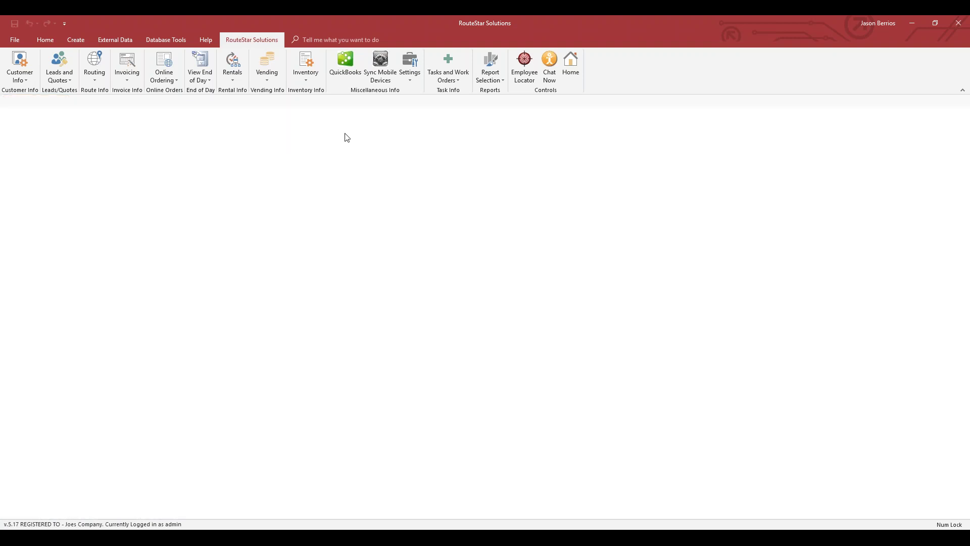
# Open the rental billing run, choose the billing group Test group name and set the billing end date to 6/30/2018
pyautogui.click(233, 80)
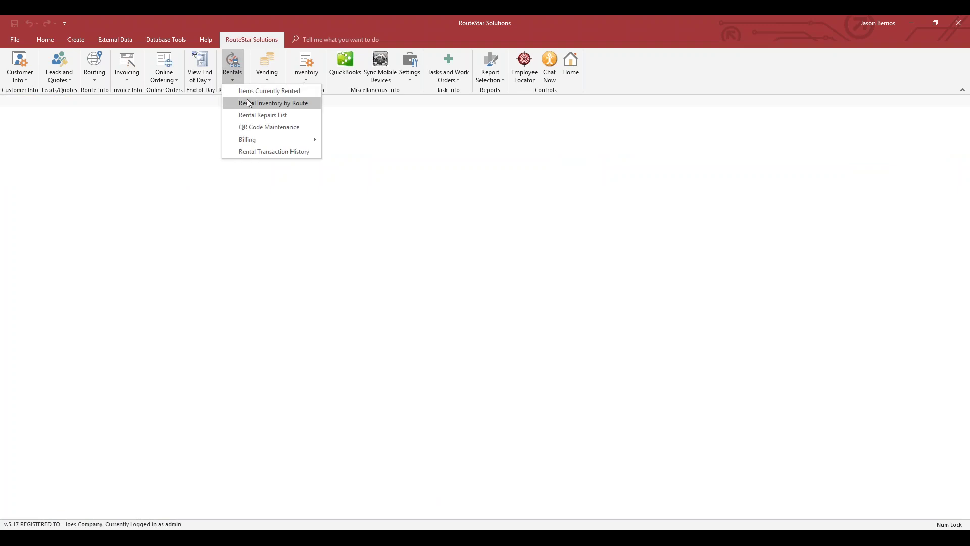
pyautogui.moveTo(296, 142)
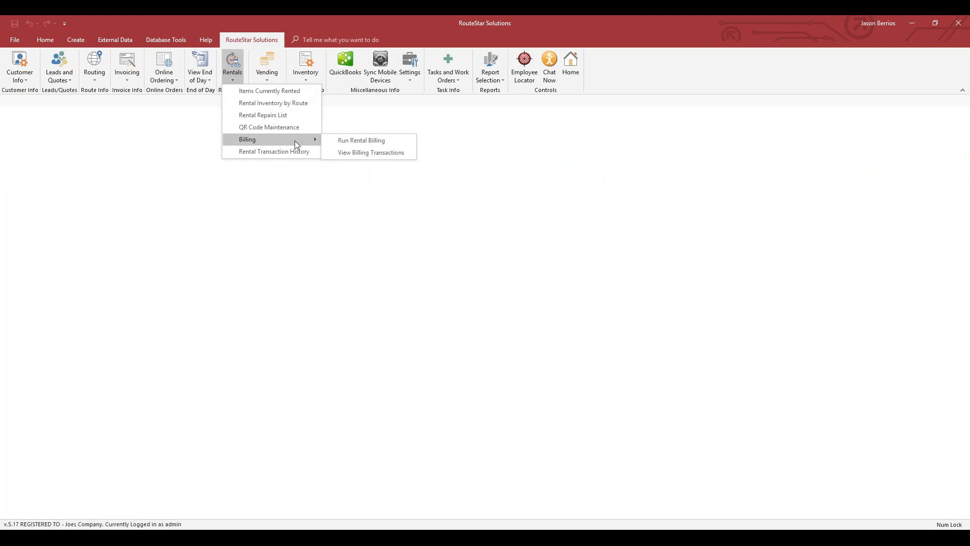
pyautogui.click(382, 142)
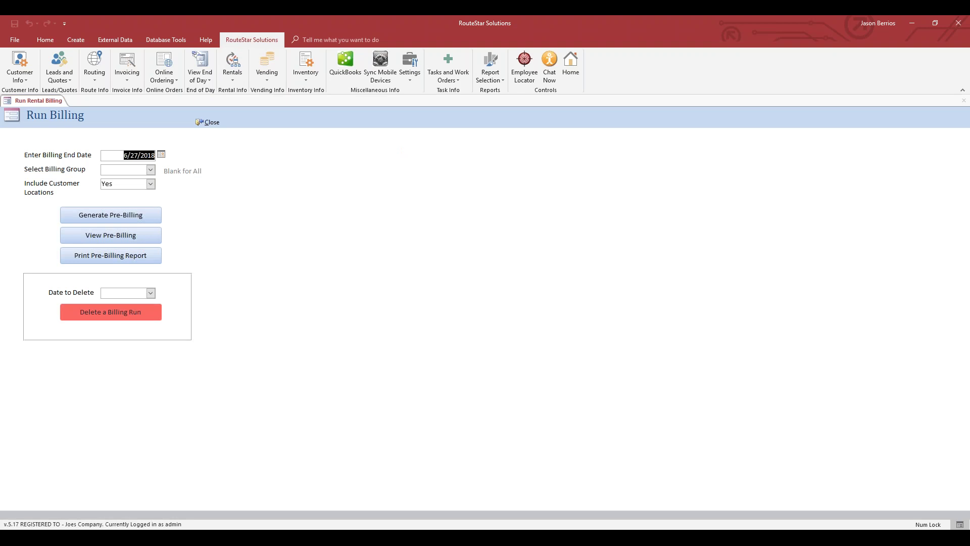
pyautogui.click(151, 171)
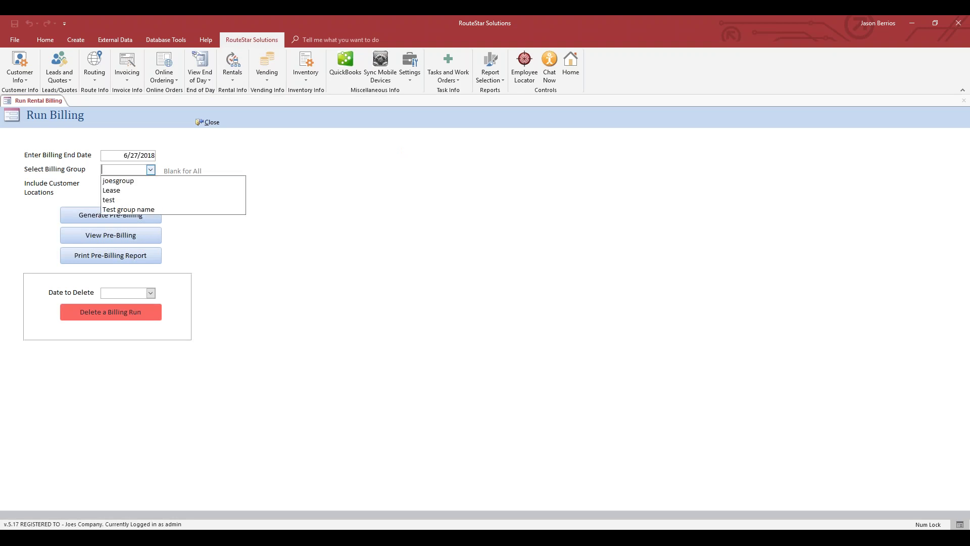
pyautogui.click(153, 210)
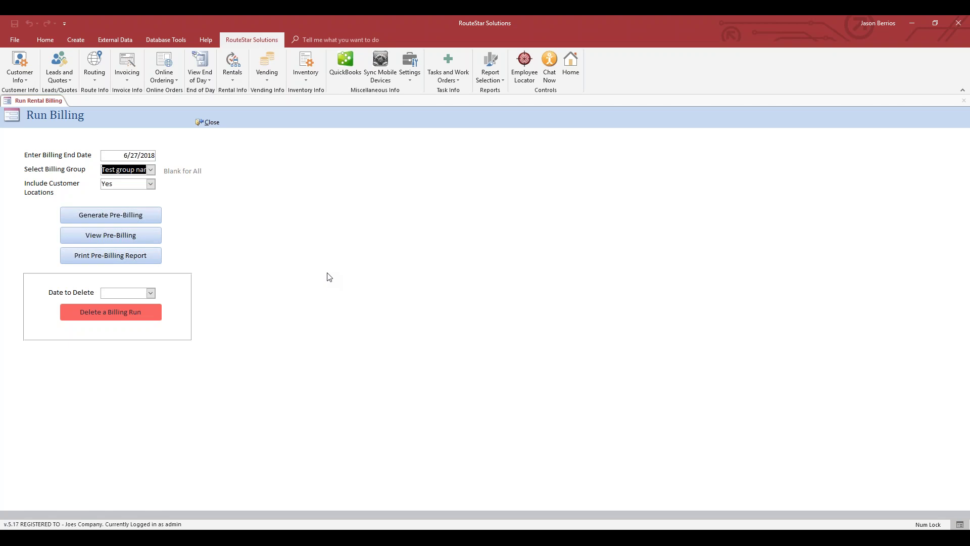
pyautogui.click(126, 157)
pyautogui.click(162, 156)
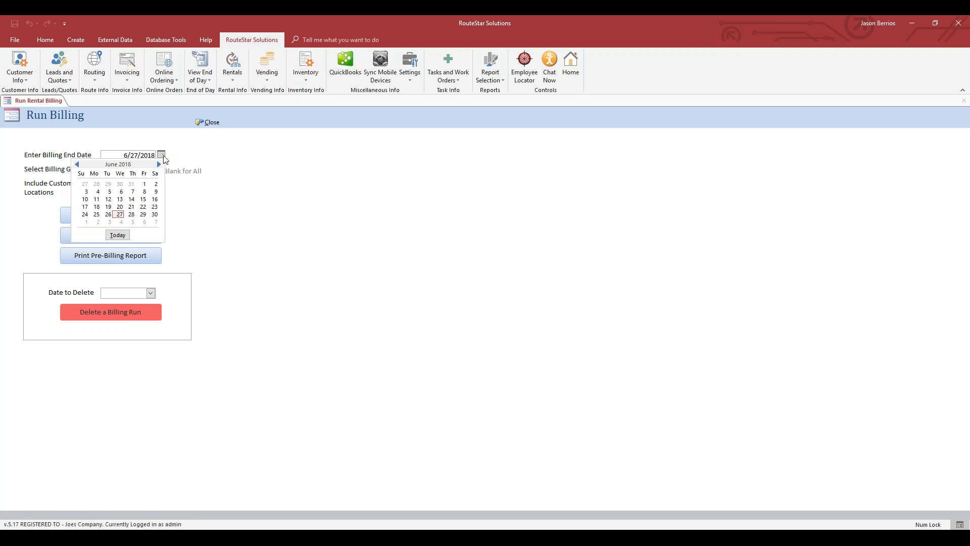
pyautogui.click(155, 214)
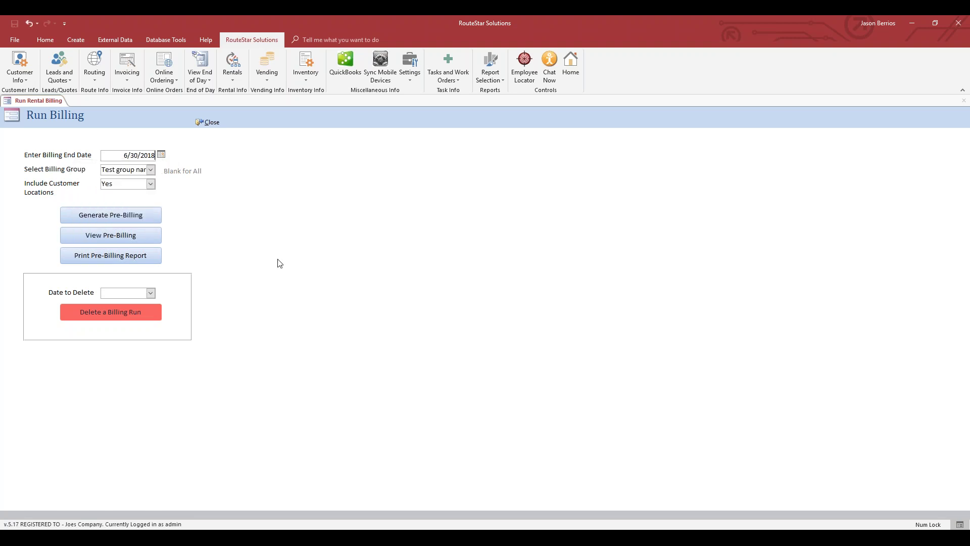
# Check the item's last bill date in the rental list and the billing run's Include Customer Locations setting
pyautogui.click(229, 81)
pyautogui.click(248, 91)
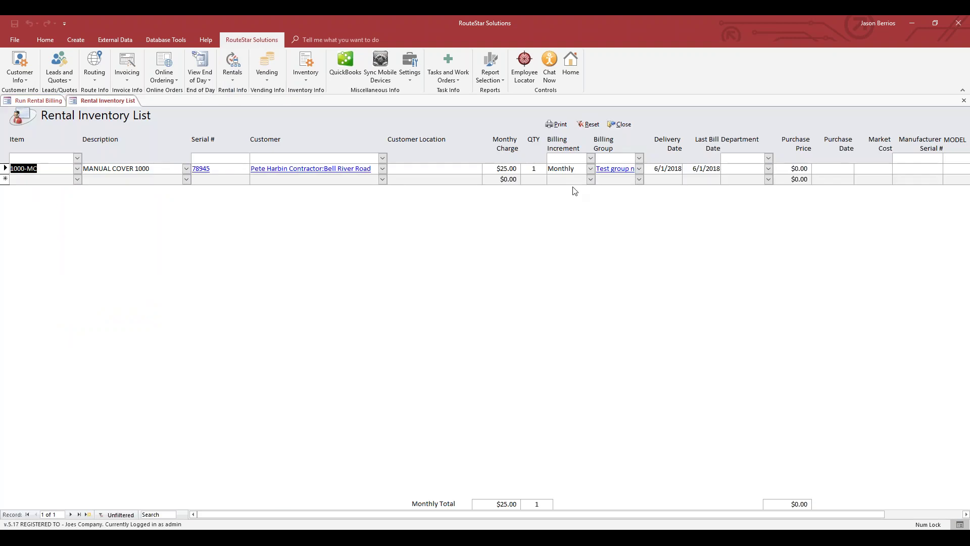
pyautogui.moveTo(690, 169); pyautogui.dragTo(728, 170)
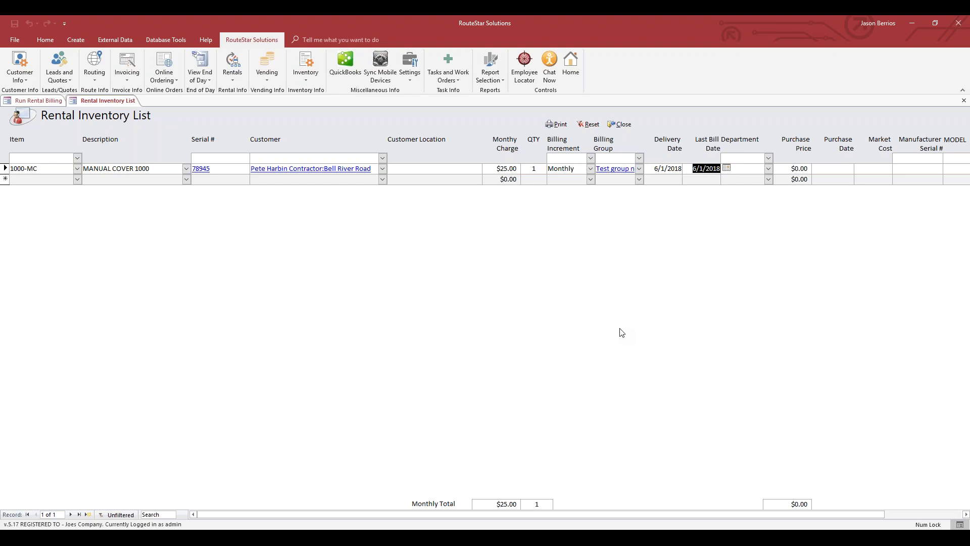
pyautogui.click(692, 171)
pyautogui.moveTo(692, 171); pyautogui.dragTo(737, 170)
pyautogui.click(36, 101)
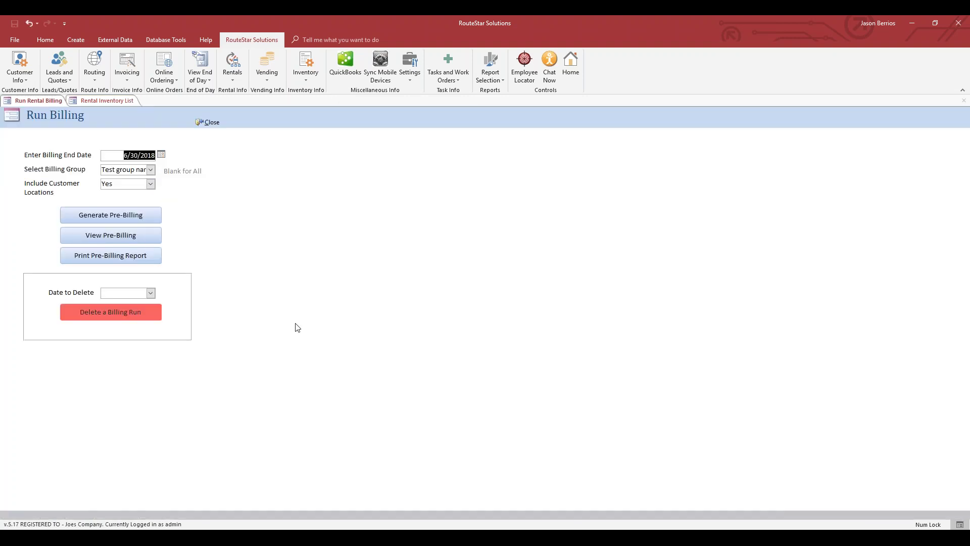
pyautogui.click(78, 187)
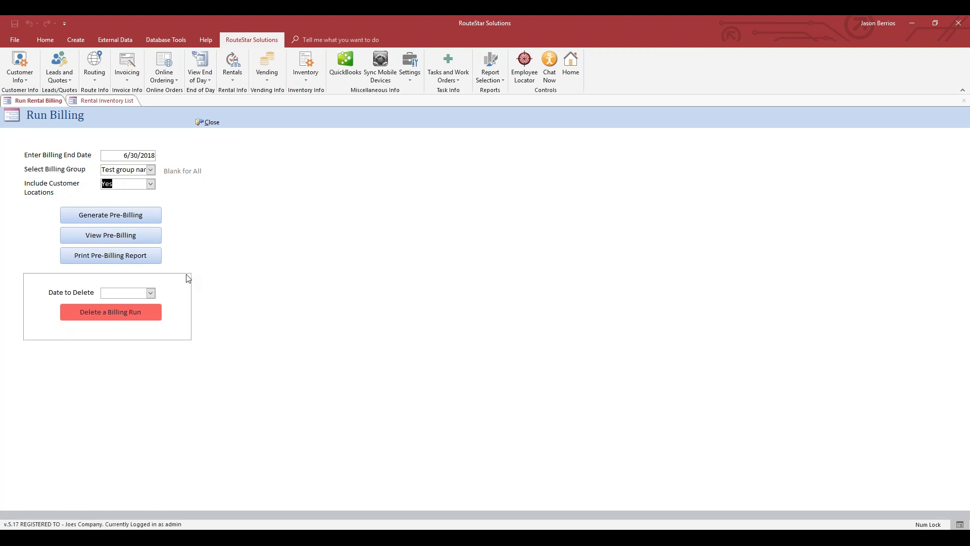
# Enter 1st floor lunch room as the customer location of the 1000-MC rental record and close the rental inventory list
pyautogui.click(111, 99)
pyautogui.click(399, 171)
pyautogui.write('1st floor l')
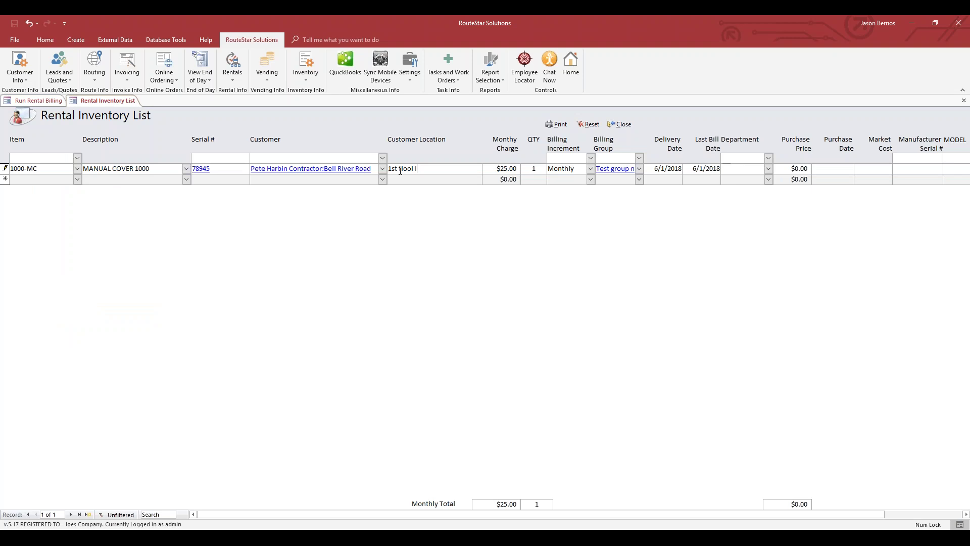
pyautogui.write('unch room')
pyautogui.click(408, 178)
pyautogui.click(619, 124)
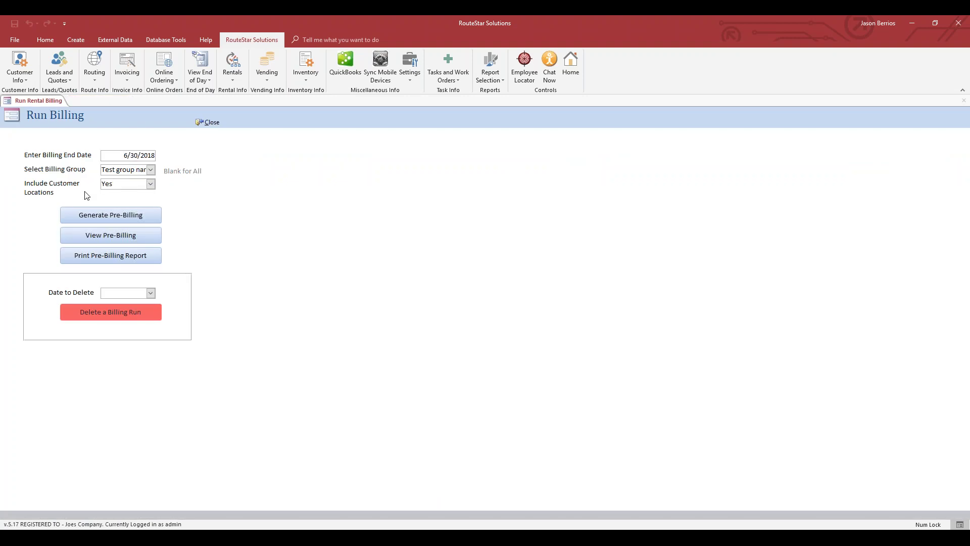
# Generate the pre-billing for Test group name through 6/30/2018 and approve creating the rental billing transactions
pyautogui.click(127, 218)
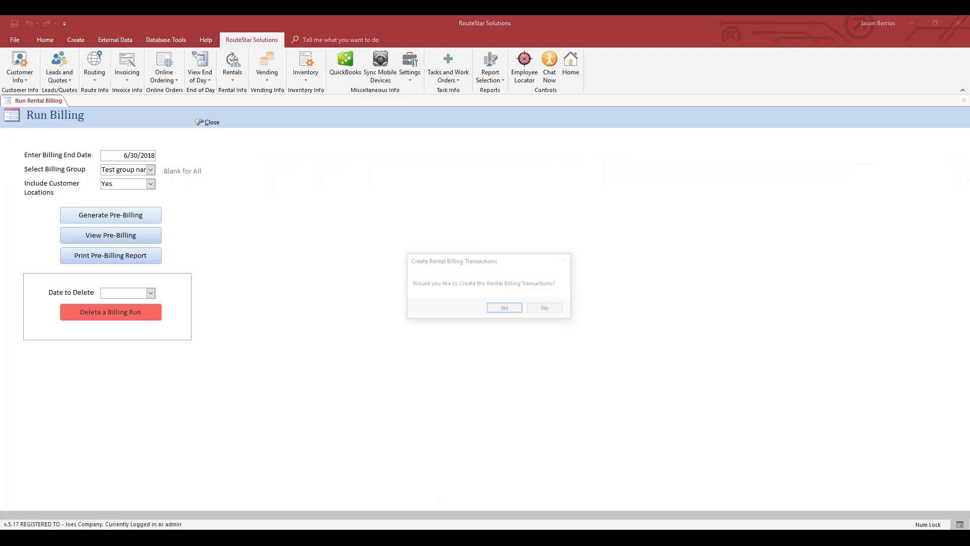
pyautogui.click(505, 310)
pyautogui.click(501, 307)
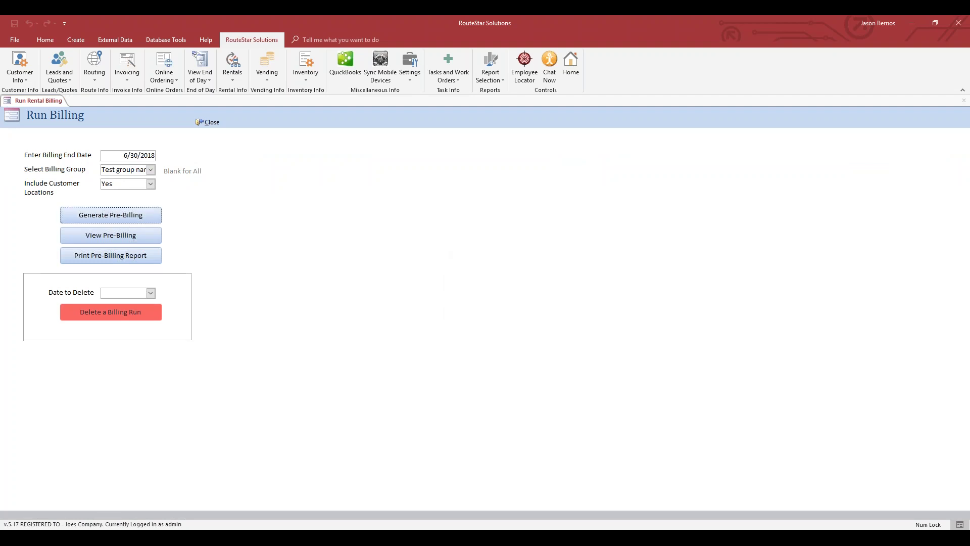
# Review the pre-billing batch, checking the customer location in the item description and the billing date, and close the batch
pyautogui.click(135, 238)
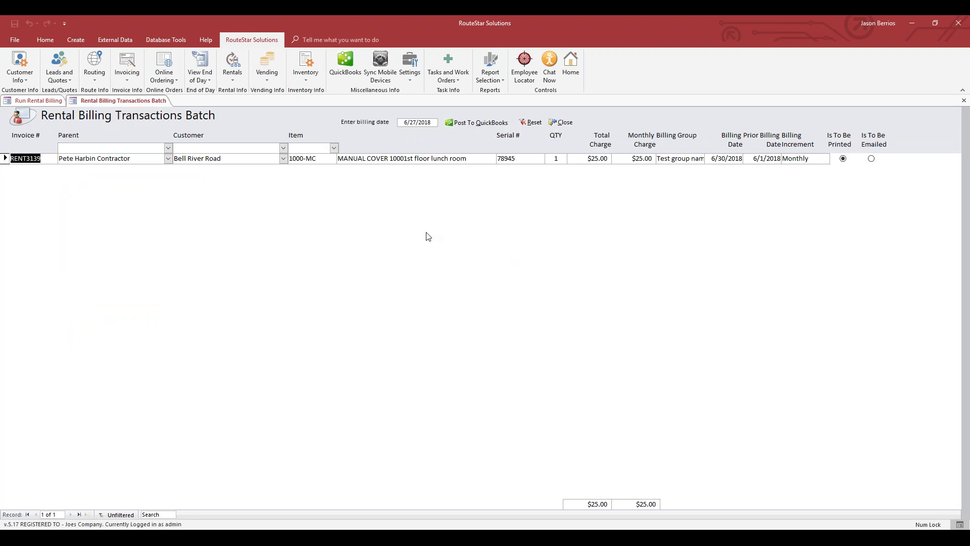
pyautogui.moveTo(400, 159); pyautogui.dragTo(473, 160)
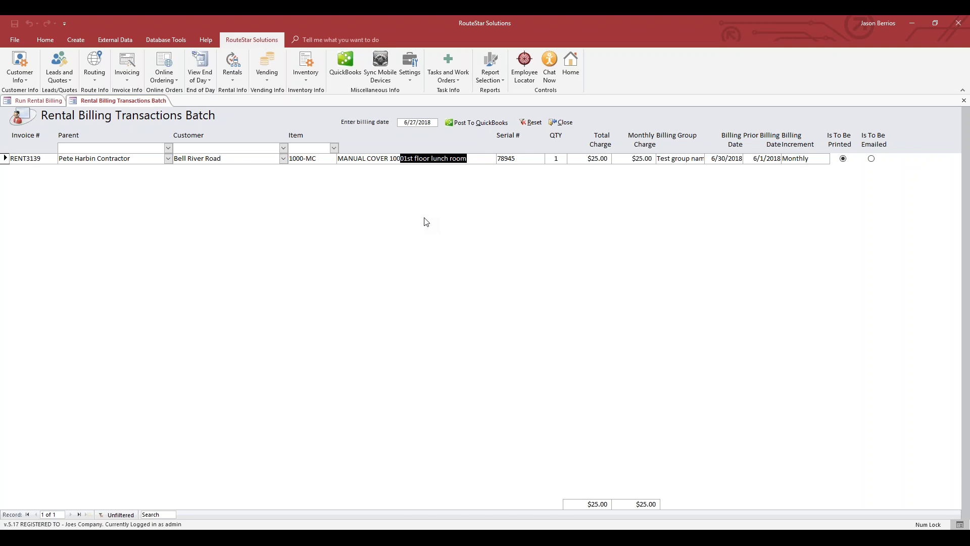
pyautogui.click(468, 160)
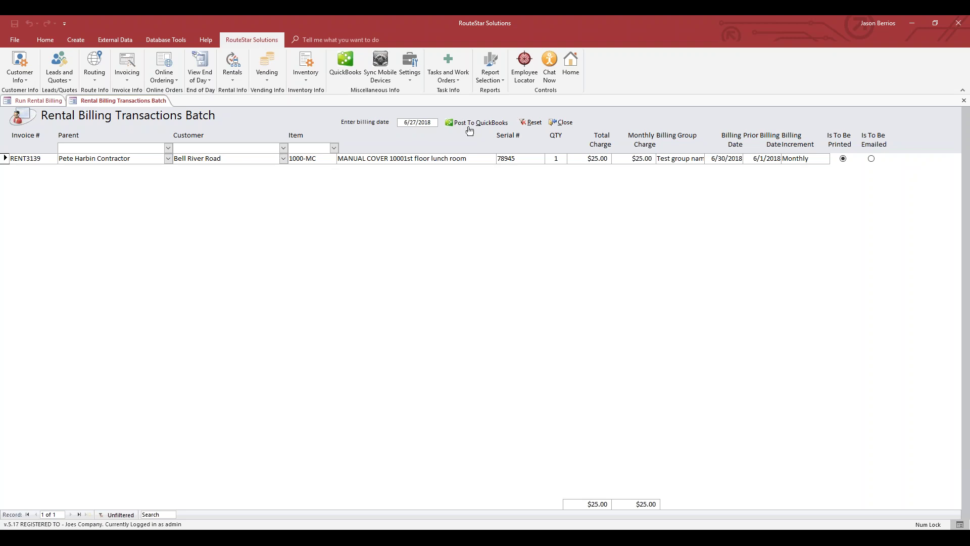
pyautogui.moveTo(405, 123); pyautogui.dragTo(438, 123)
pyautogui.click(562, 123)
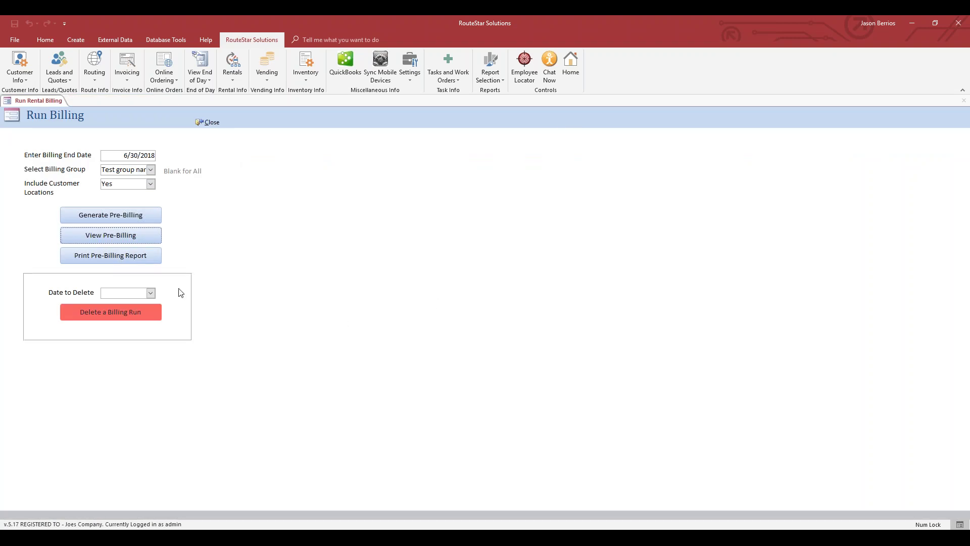
# Delete the billing run dated 6/30/2018 and confirm its deletion
pyautogui.click(150, 293)
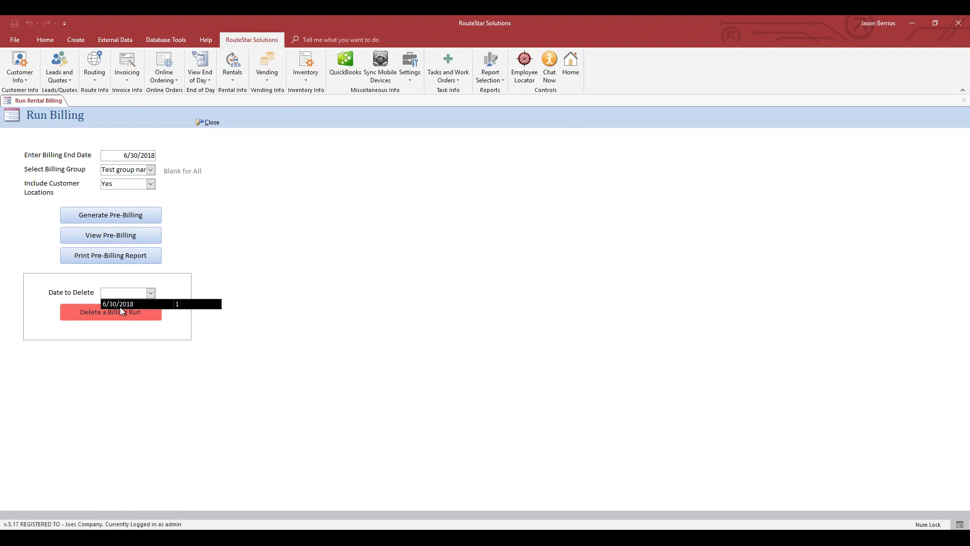
pyautogui.click(127, 155)
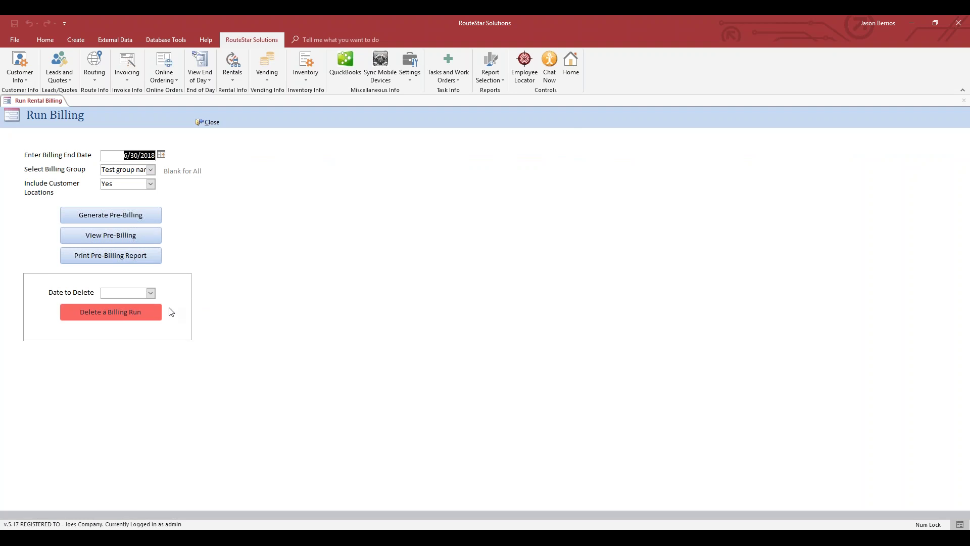
pyautogui.click(151, 293)
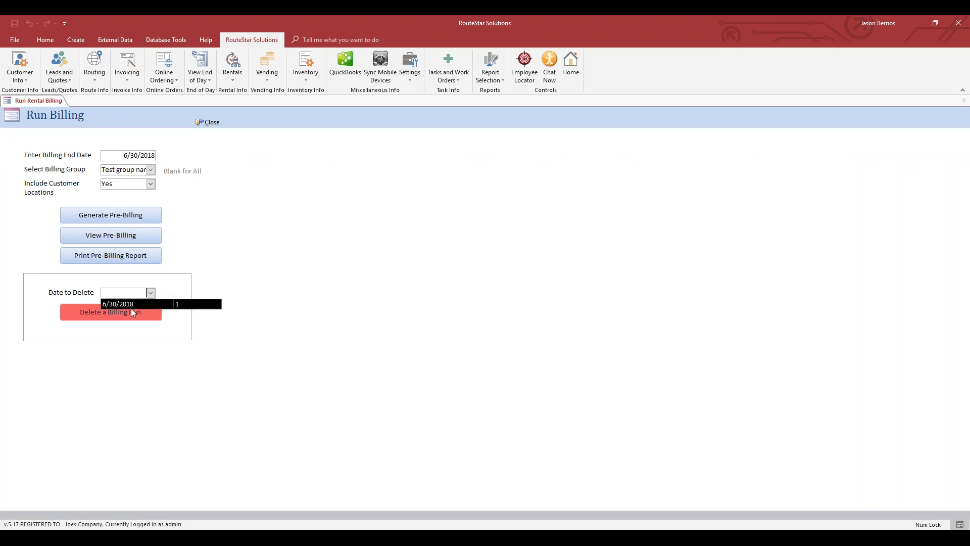
pyautogui.click(129, 307)
pyautogui.click(132, 312)
pyautogui.click(489, 309)
pyautogui.click(500, 310)
# Check the pre-billing batch for remaining transactions, close it and highlight the billing run's selected billing group
pyautogui.click(138, 235)
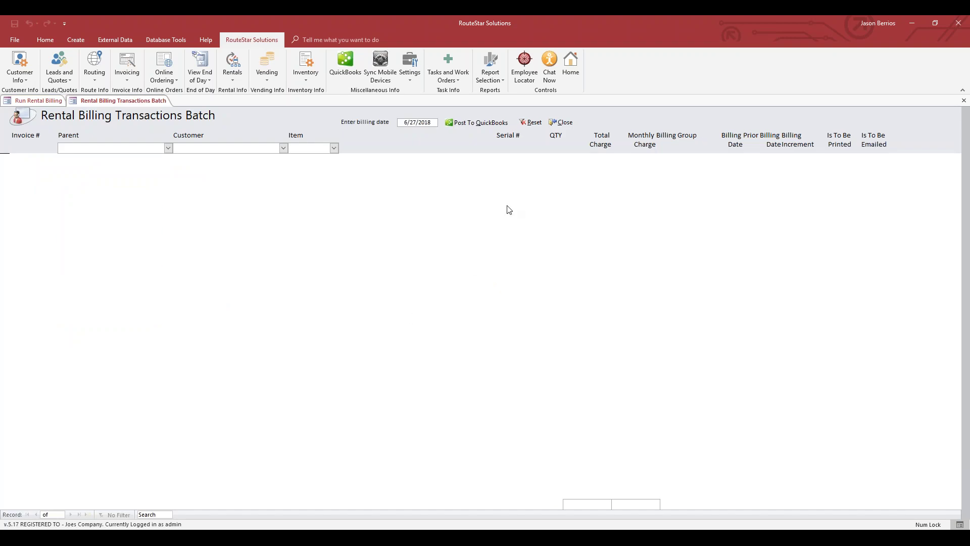
pyautogui.click(562, 123)
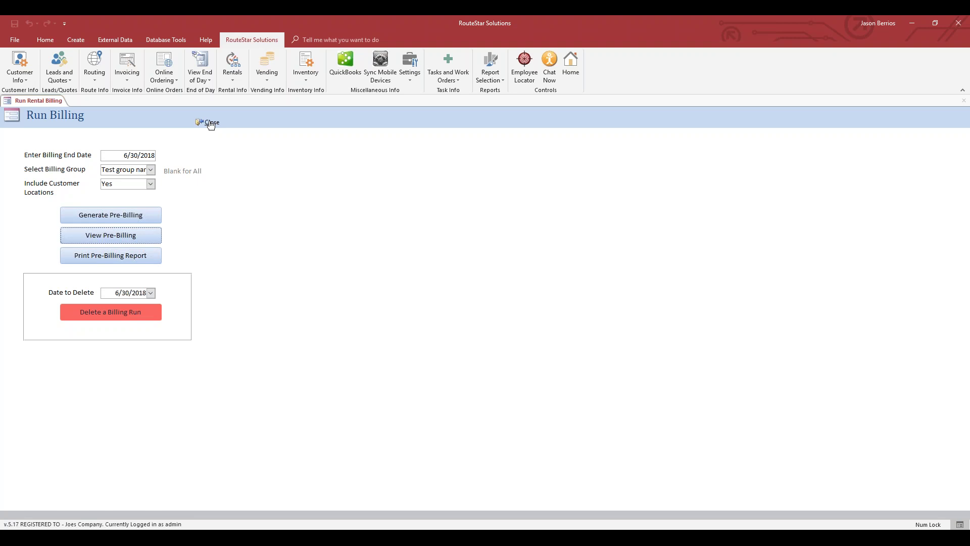
pyautogui.moveTo(106, 169); pyautogui.dragTo(215, 212)
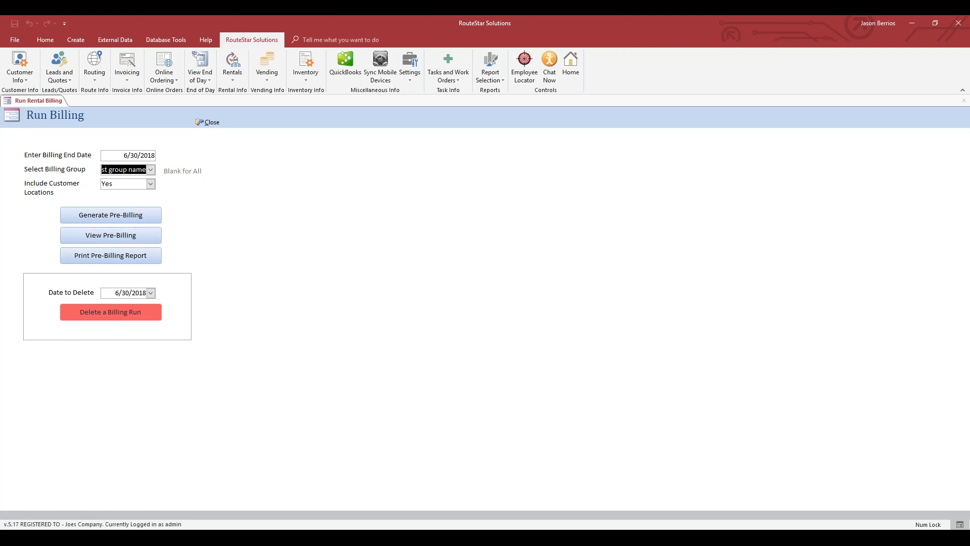